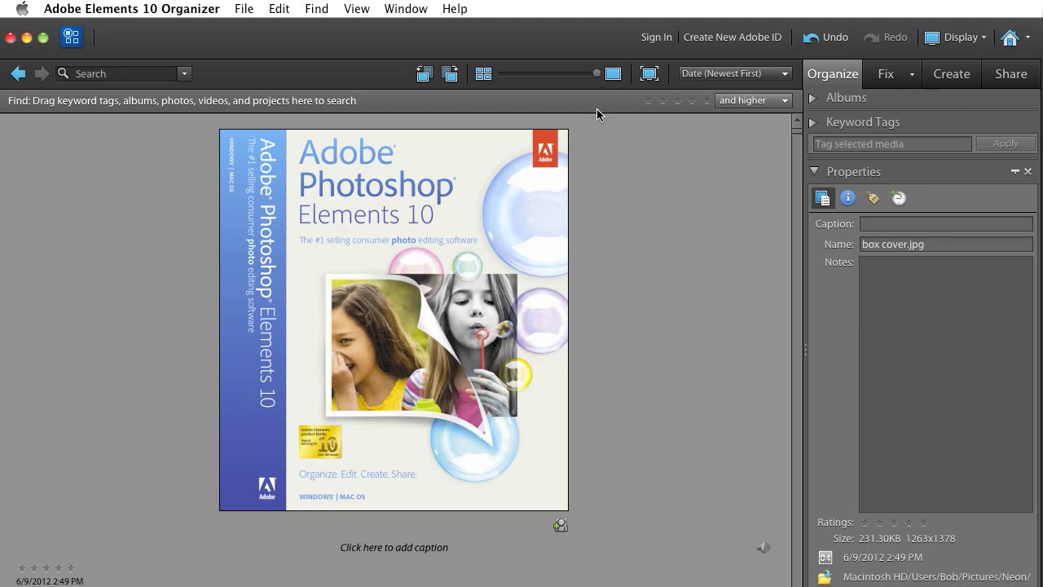
- Shrink the catalog thumbnails and filter the catalog to photos tagged Crystal
left_click_drag(597, 73, 559, 78)
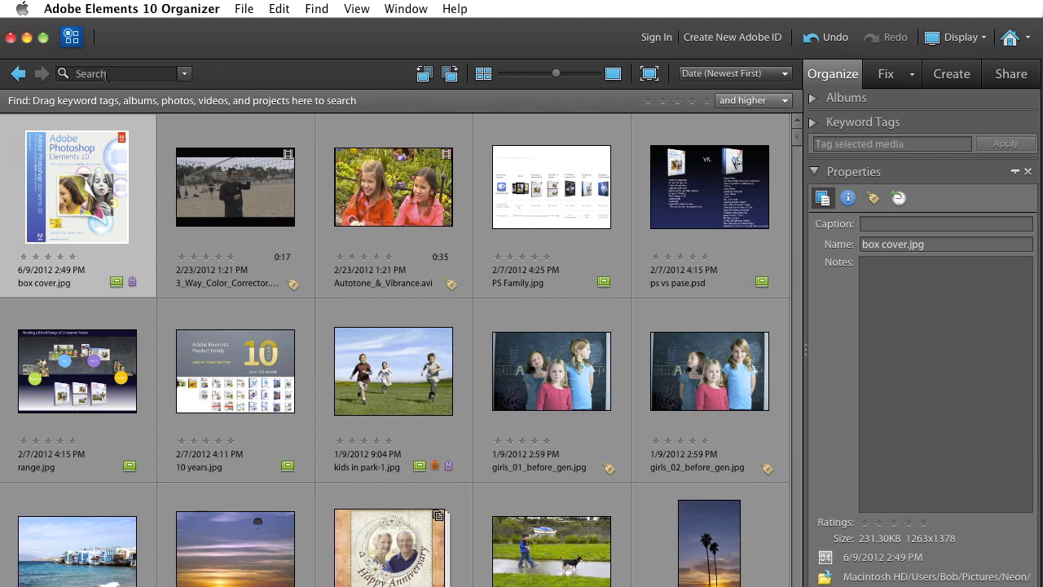
left_click(107, 74)
type("cryst")
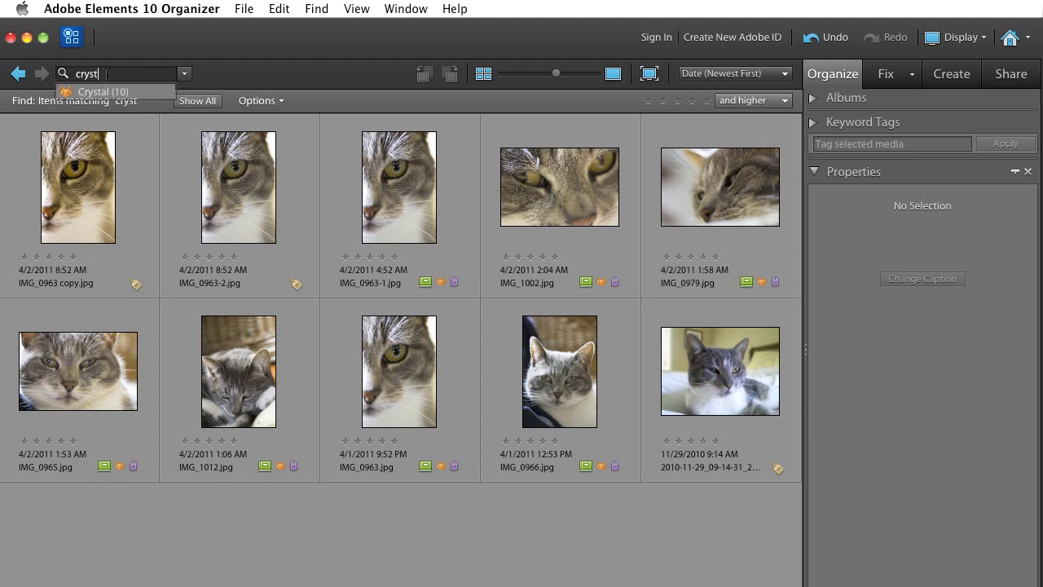
left_click(122, 92)
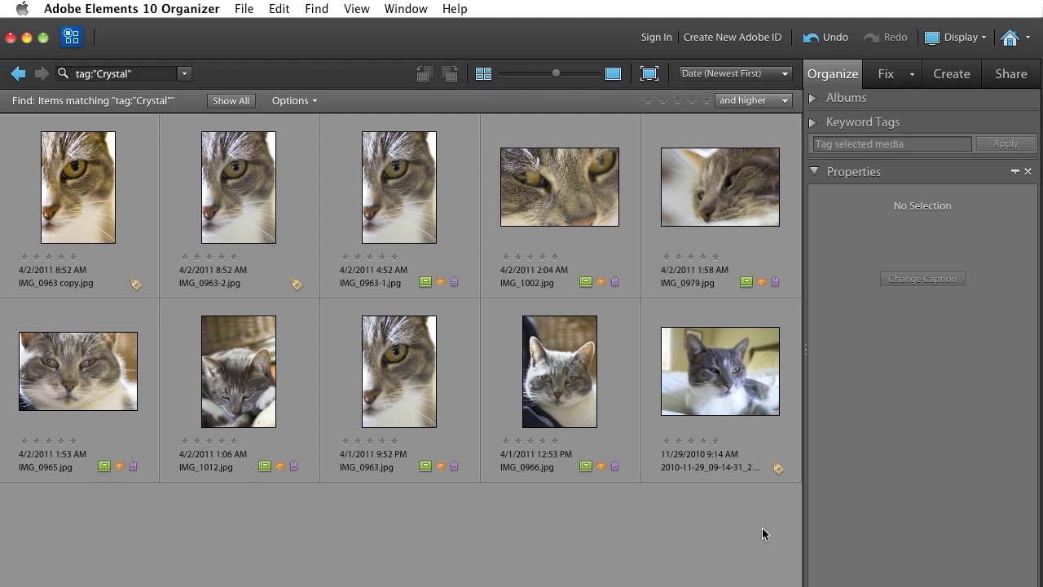
- Select eight cat photos, including IMG_1012 and IMG_0965, and start a Photo Collage from them
left_click_drag(755, 541, 393, 186)
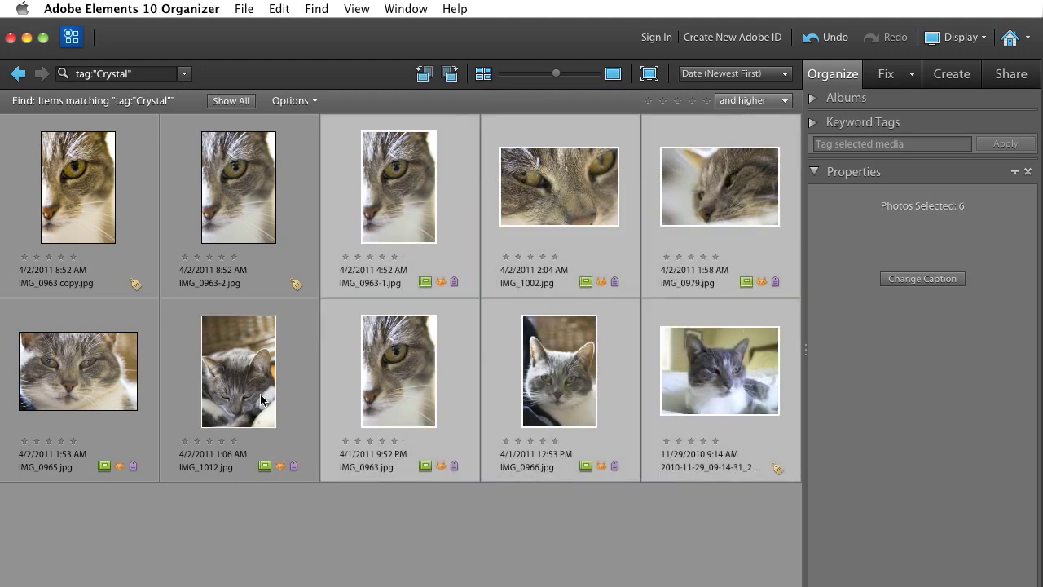
left_click(261, 396, "super")
left_click(68, 378, "super")
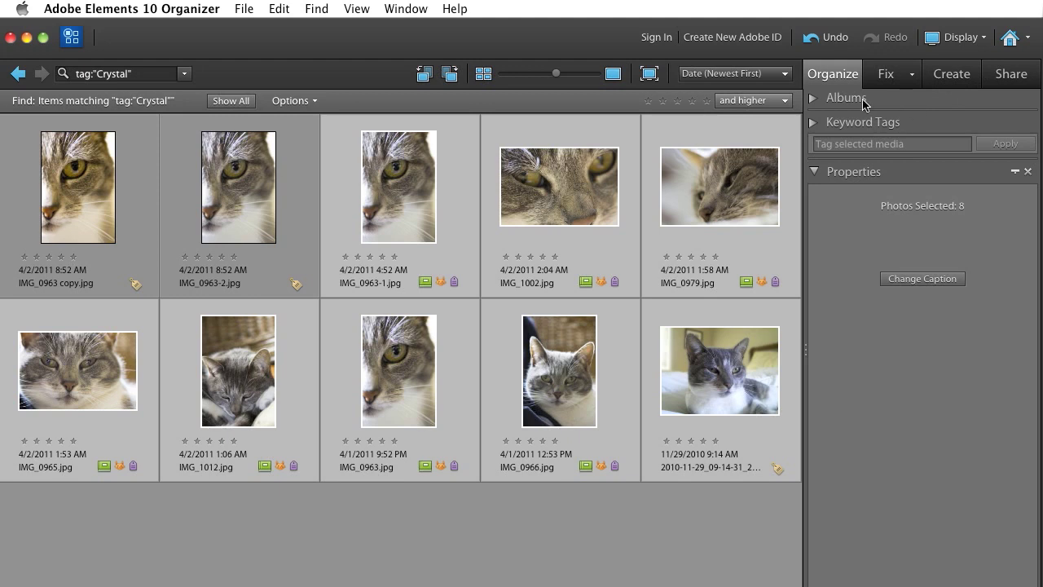
left_click(952, 74)
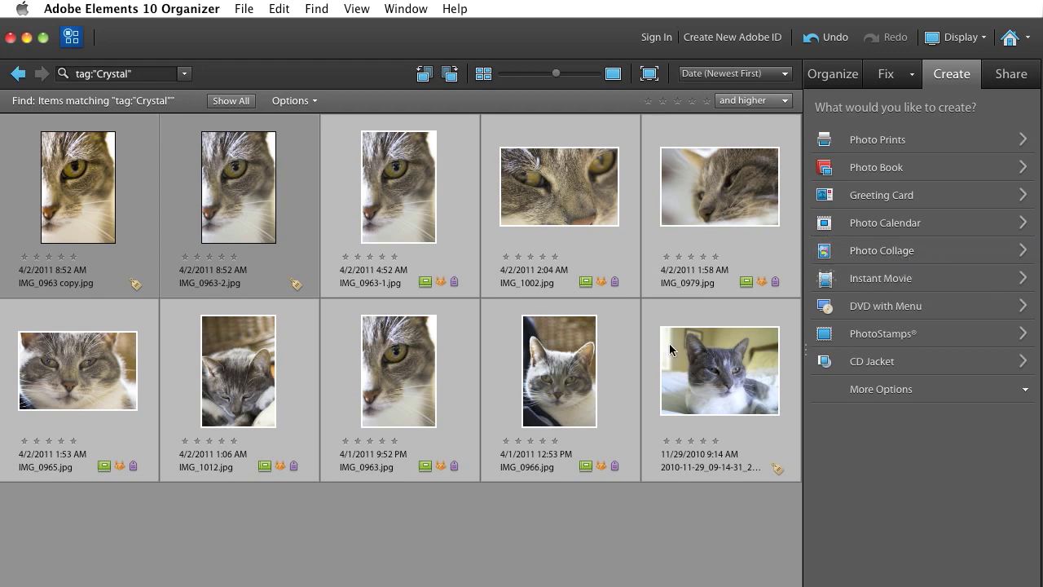
left_click(874, 253)
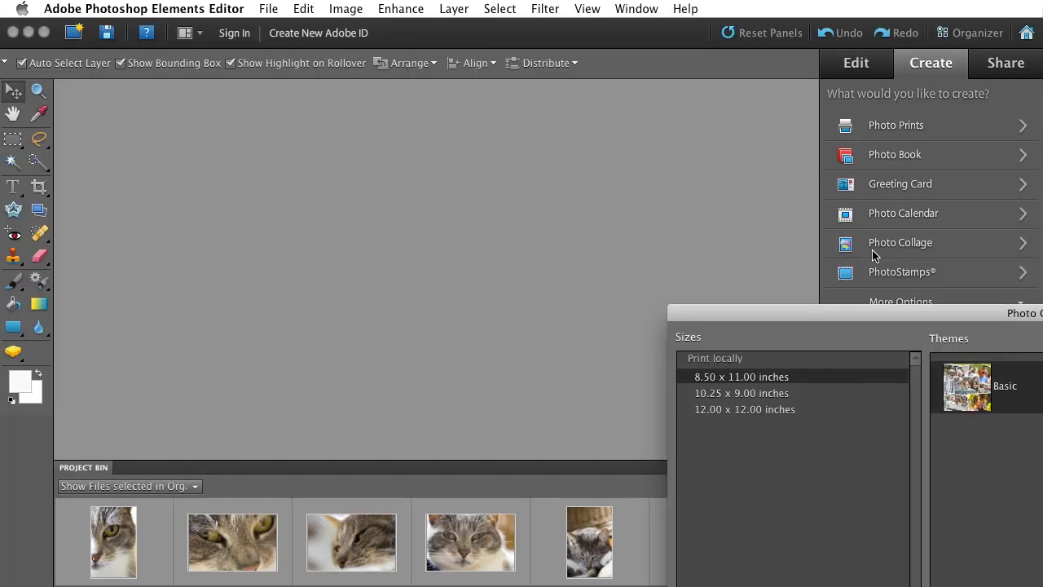
- Create a 12.00 x 12.00 inch Basic-theme collage with Autofill from the selected photos
left_click_drag(876, 319, 315, 100)
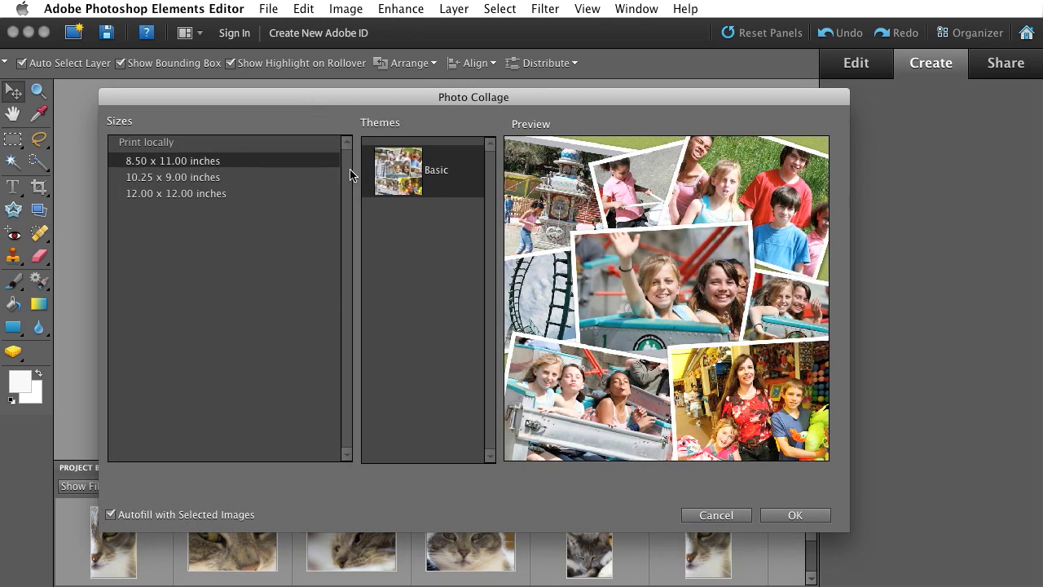
left_click(170, 197)
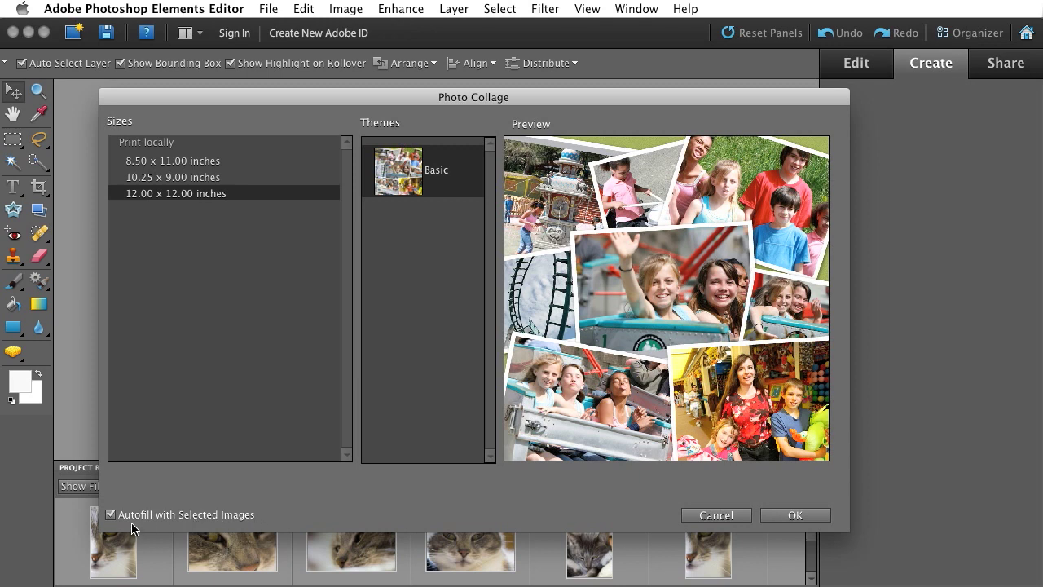
left_click(806, 518)
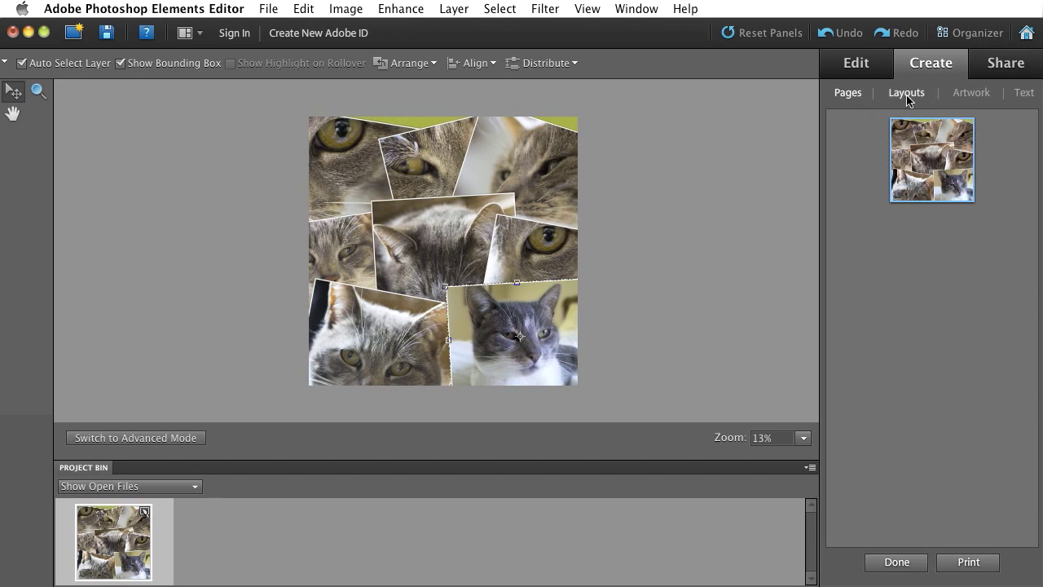
- Bring up the page Layouts options in the Create panel
left_click(907, 95)
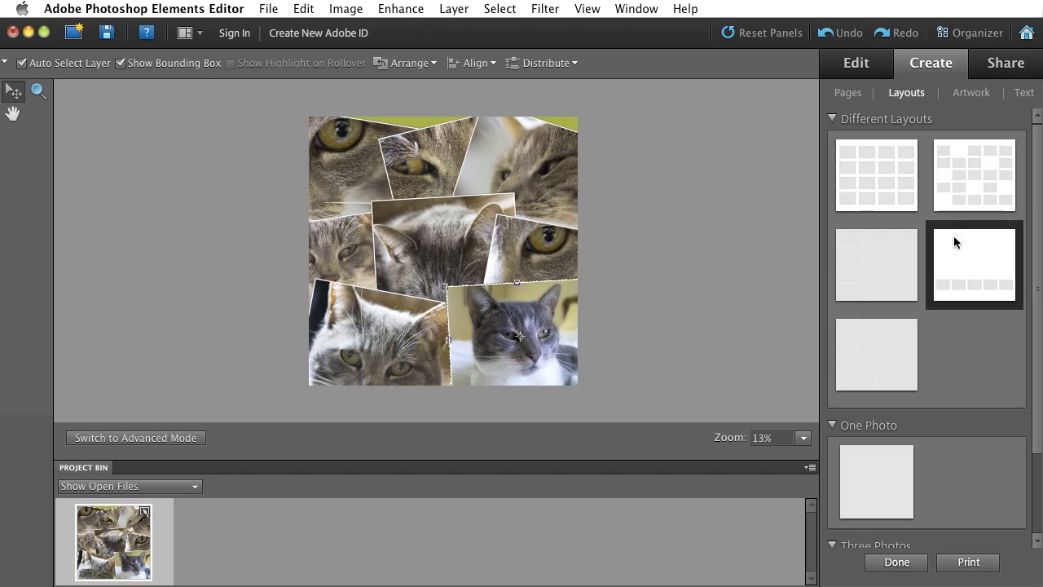
- Apply the Three Photos layout to the collage page and select the top-left cat photo
scroll(955, 241, "down", 3)
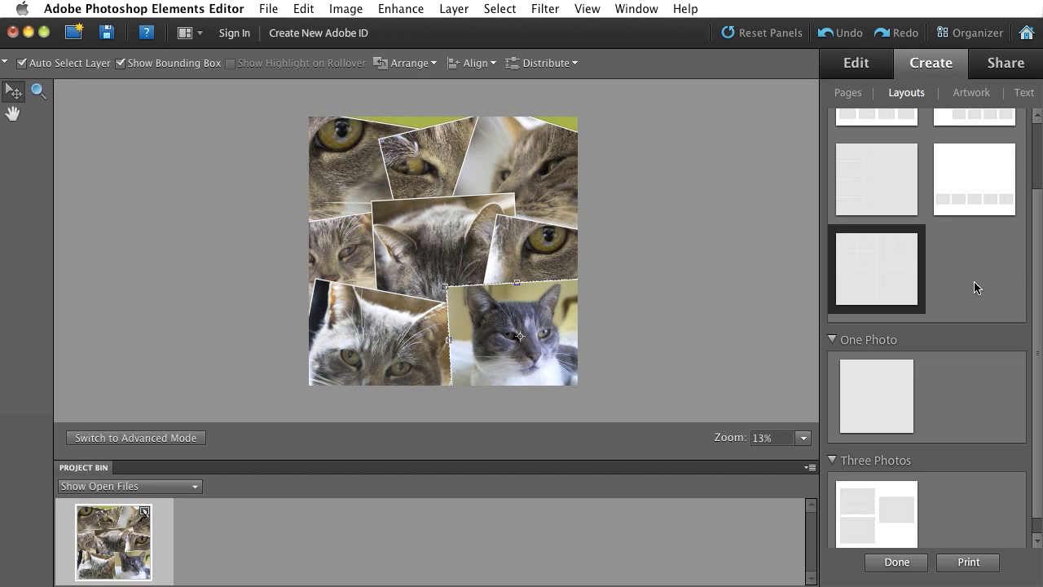
scroll(975, 282, "down", 1)
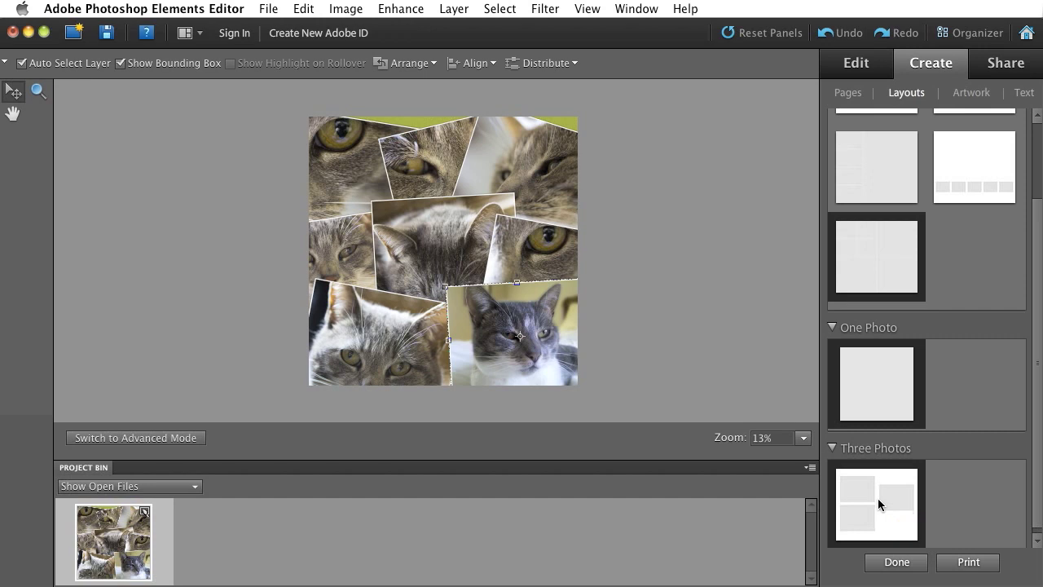
left_click_drag(879, 504, 413, 196)
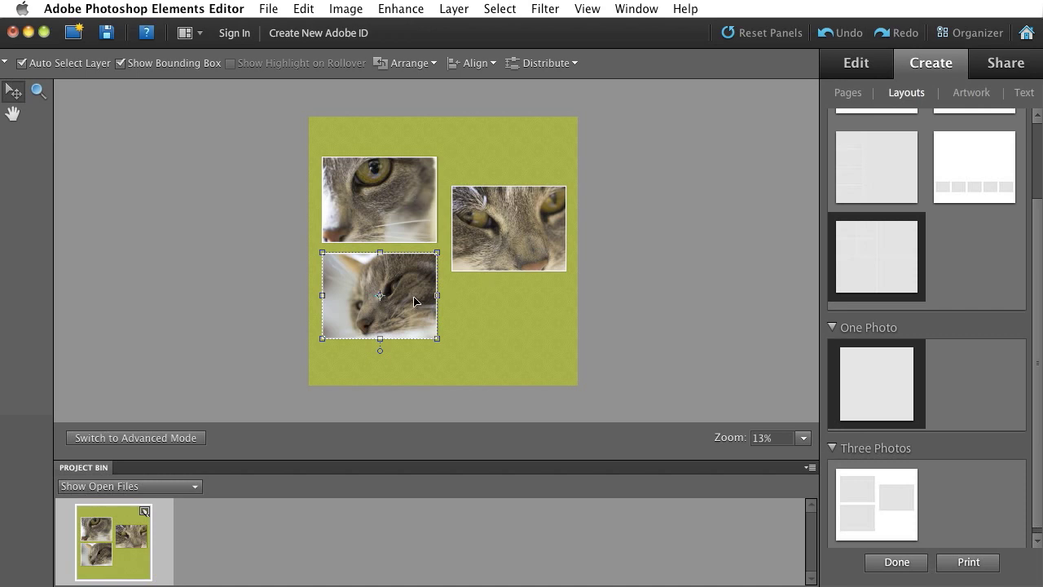
left_click(390, 225)
- Delete the top-left cat photo and move the lower photo up beside the right one
key("Delete")
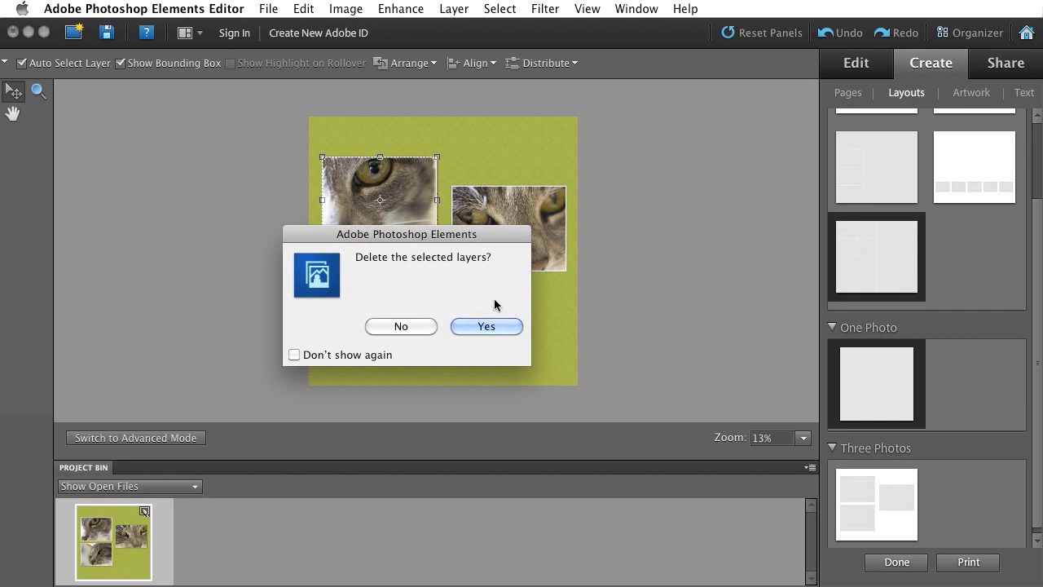
left_click(486, 327)
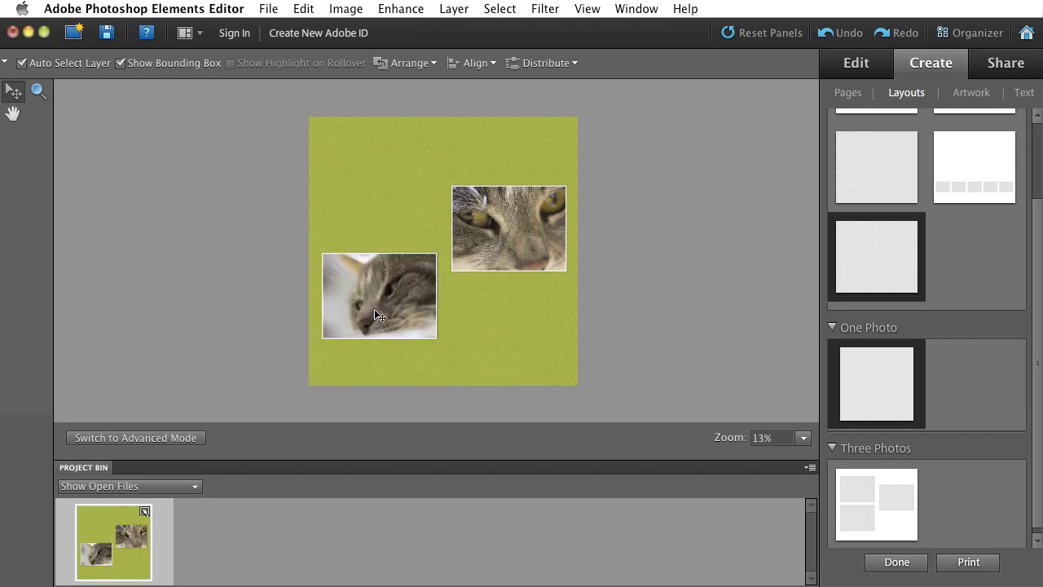
left_click_drag(374, 314, 379, 246)
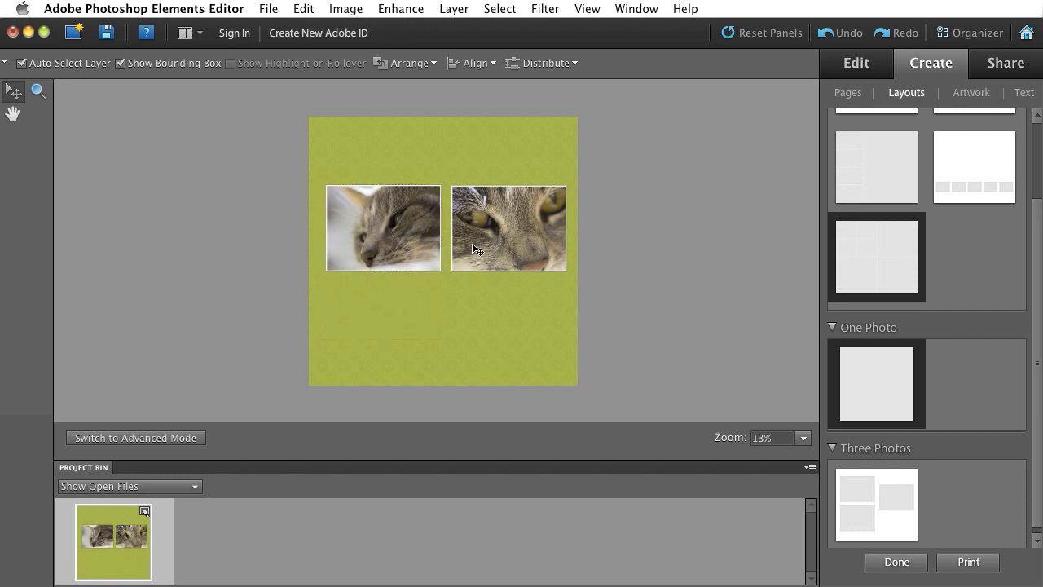
left_click_drag(474, 249, 469, 247)
left_click(487, 361)
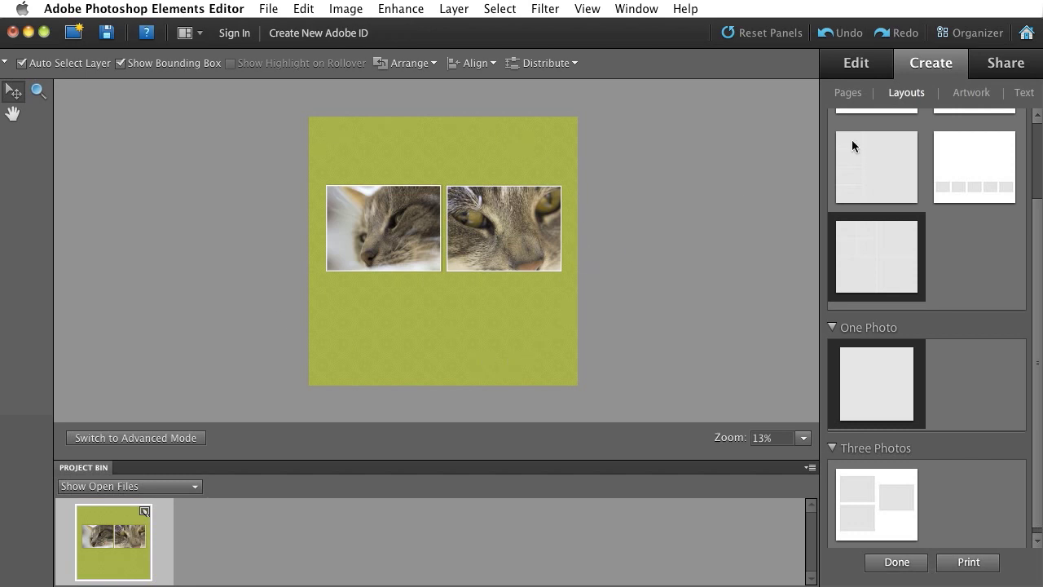
- Apply a pattern background from Artwork, then replace it with the golden yellow textured background
left_click(971, 93)
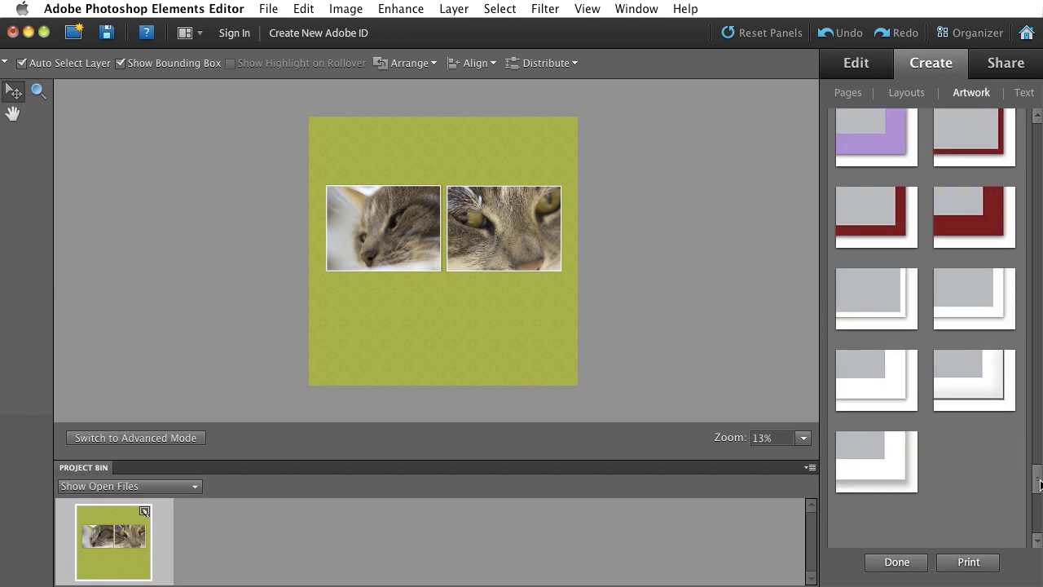
left_click_drag(1038, 486, 1035, 129)
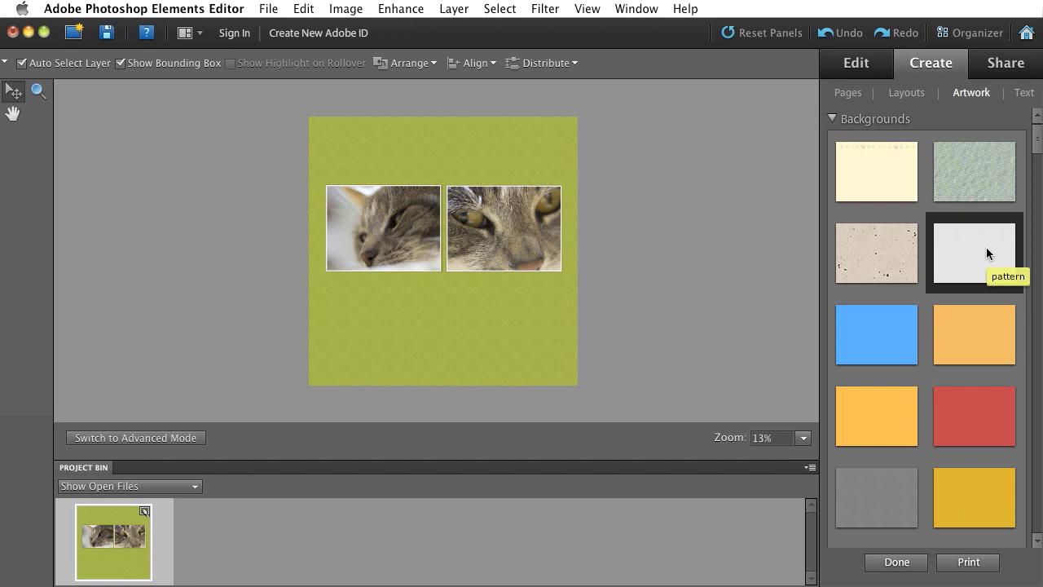
left_click_drag(986, 253, 485, 286)
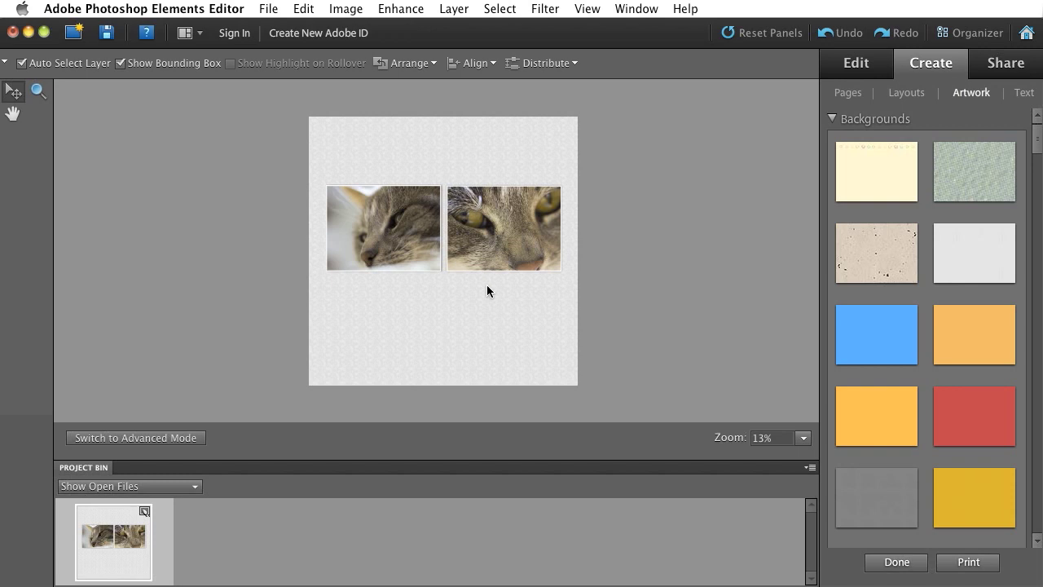
left_click_drag(865, 420, 495, 324)
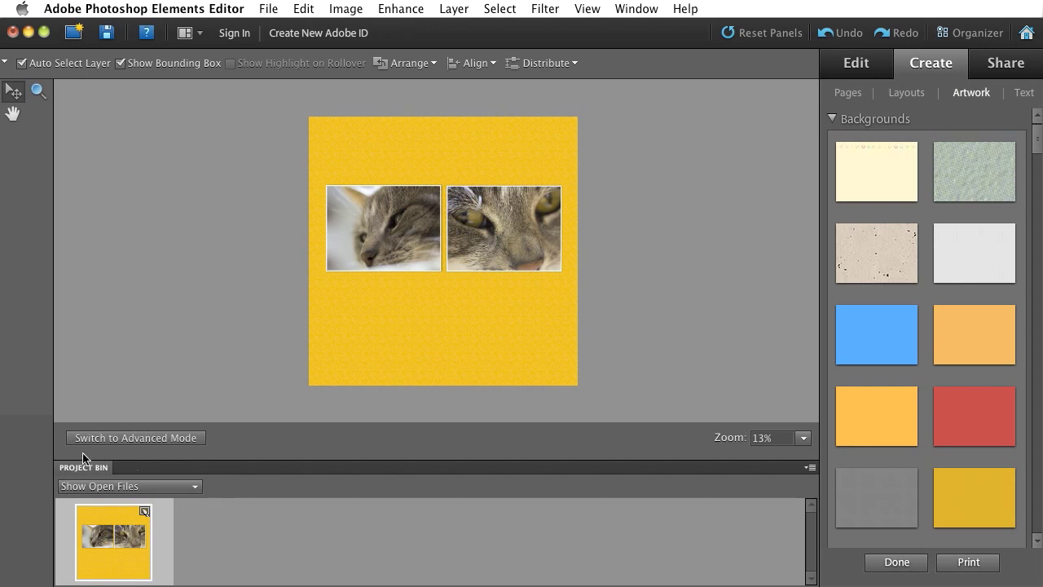
- Show Organizer-selected files in the Project Bin and use the cat-eyes close-up as page background
left_click(110, 487)
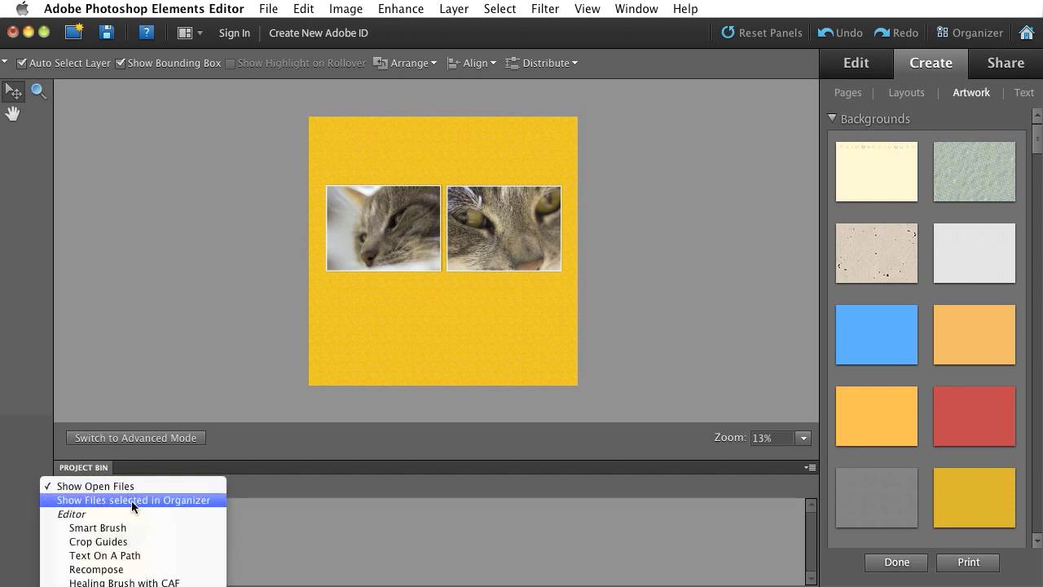
left_click(160, 501)
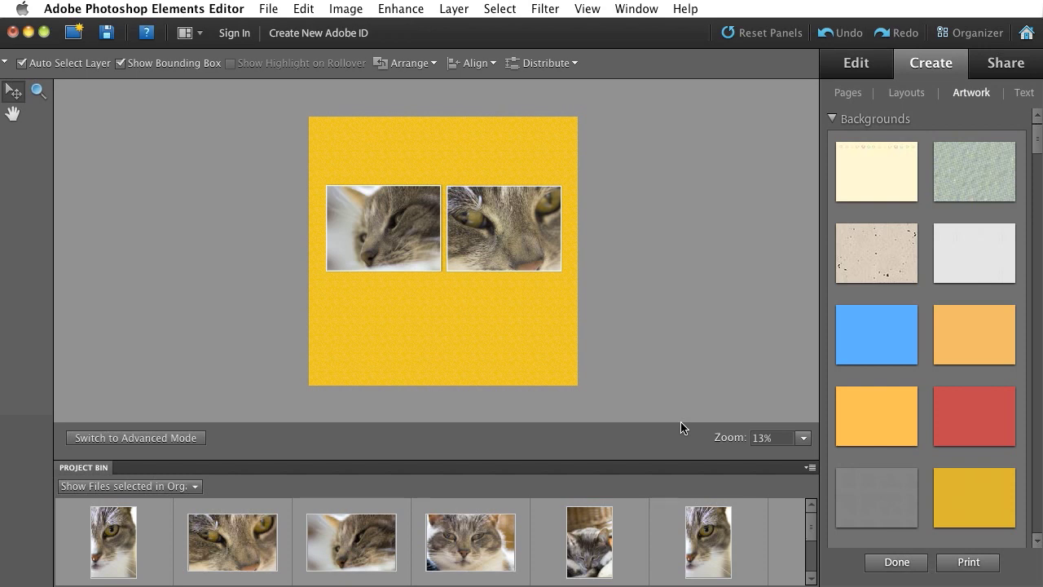
right_click(227, 551)
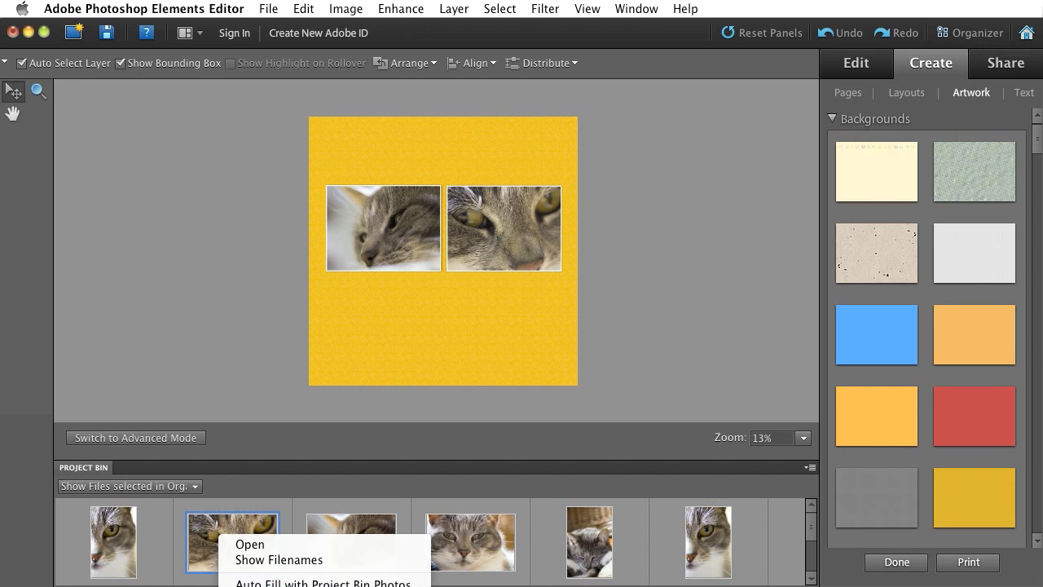
left_click(222, 525)
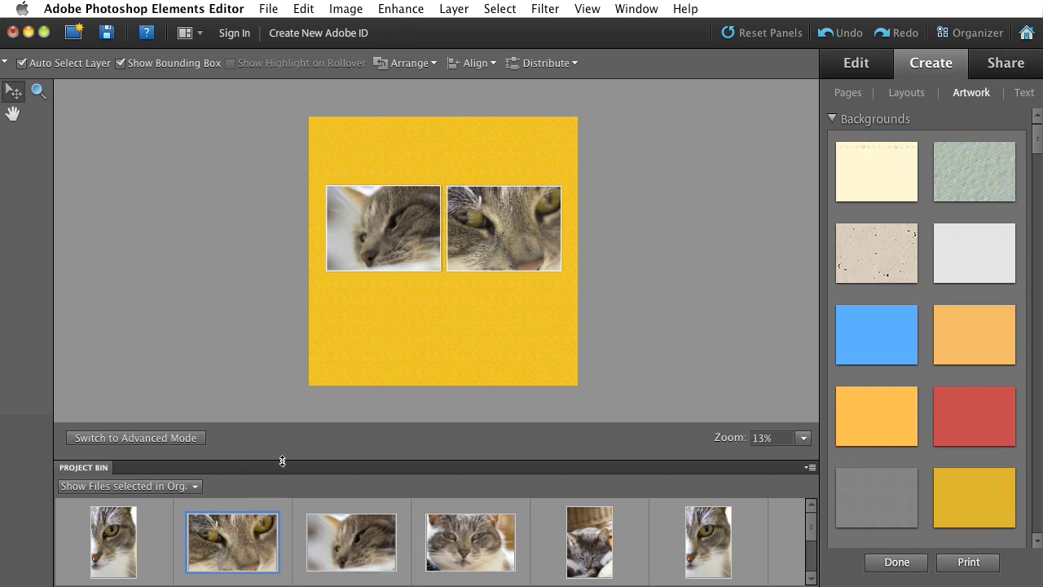
left_click_drag(281, 463, 279, 372)
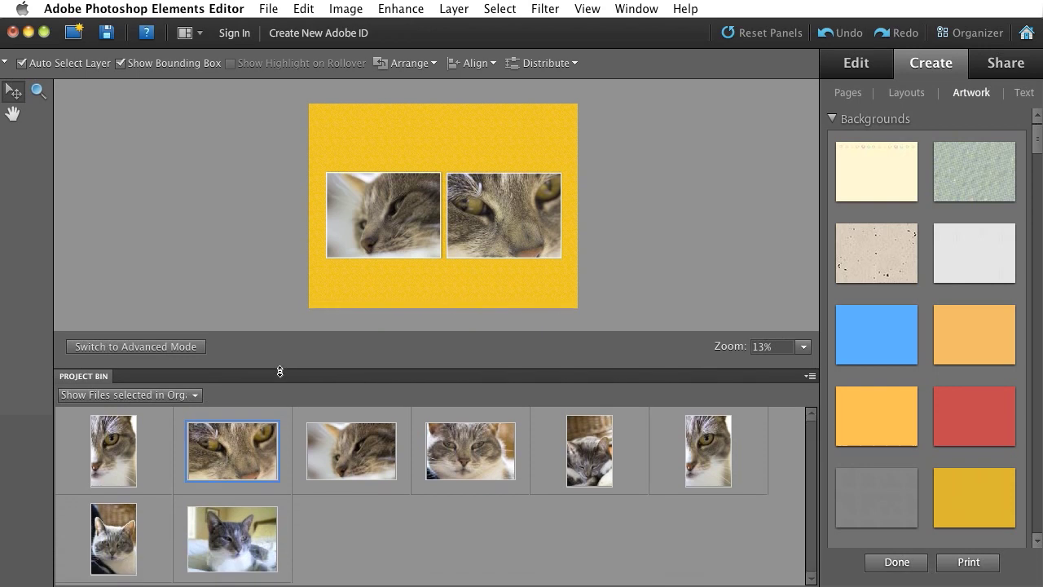
right_click(233, 443)
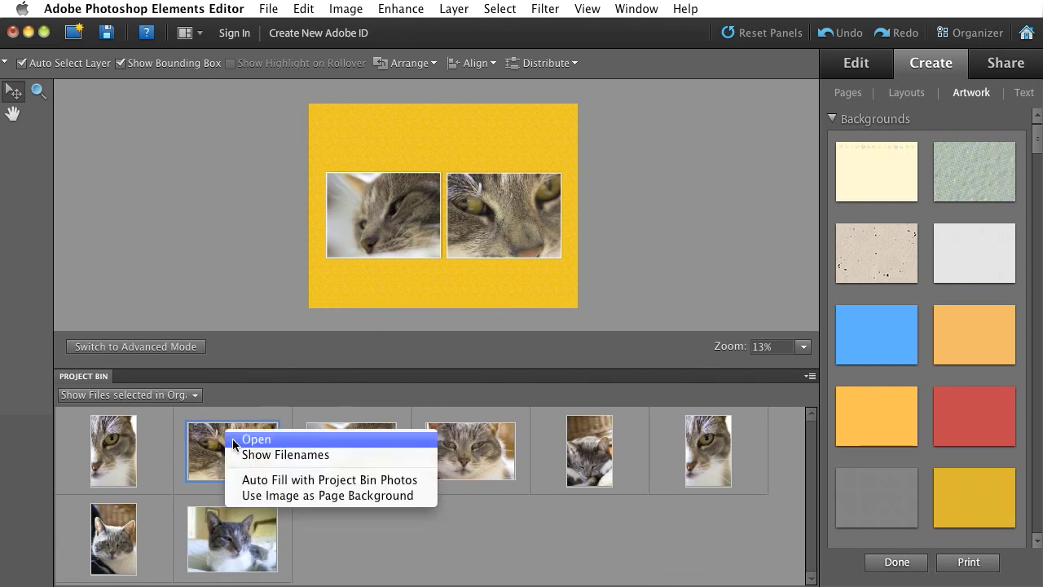
left_click(288, 496)
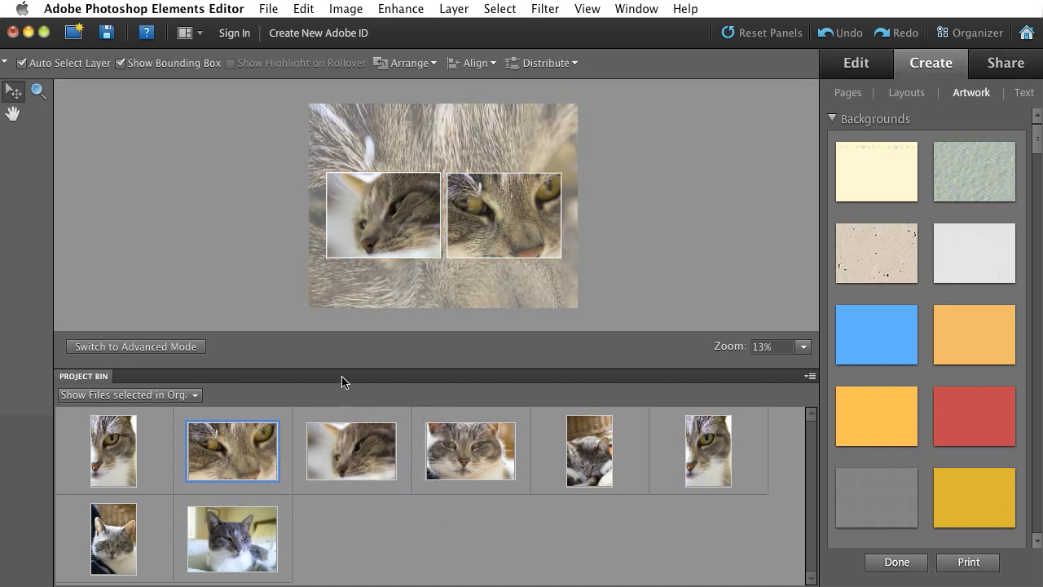
- Drop the front-facing cat portrait into the right frame, shrink and reposition it, and commit
left_click_drag(345, 370, 346, 452)
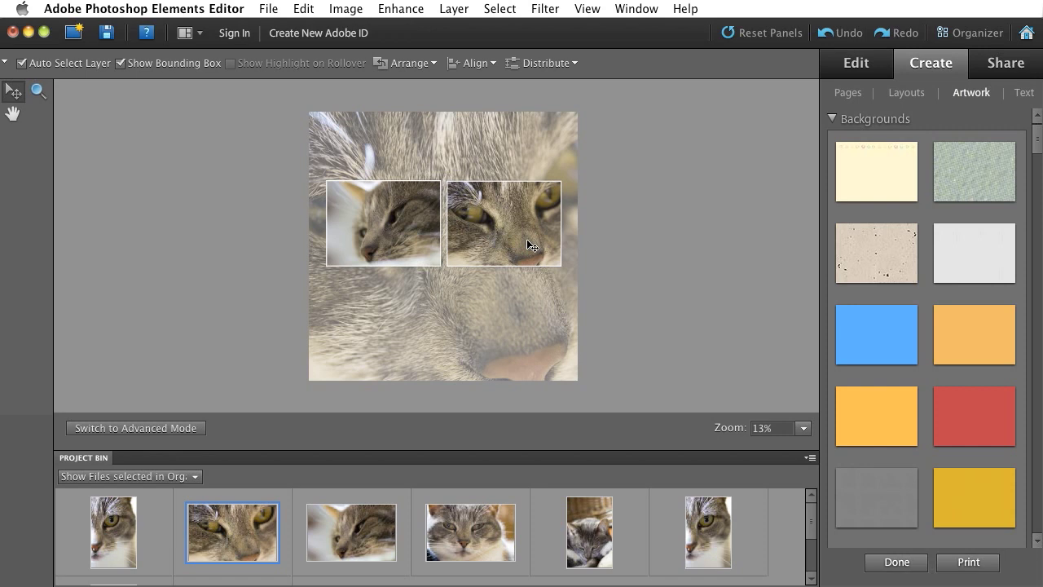
left_click_drag(474, 546, 510, 217)
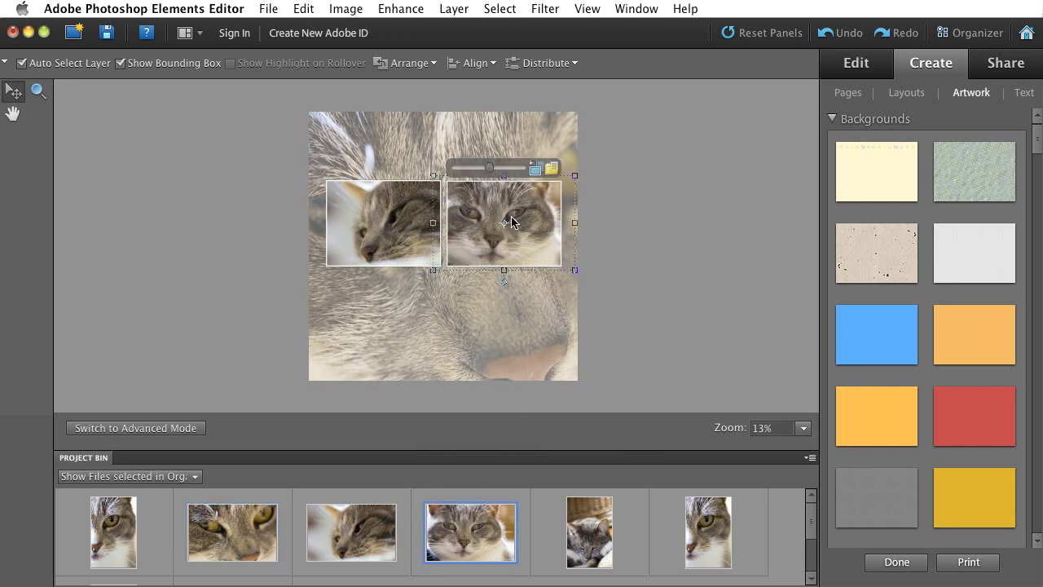
mouse_move(489, 168)
left_mouse_down()
mouse_move(478, 169)
mouse_move(488, 168)
left_mouse_up()
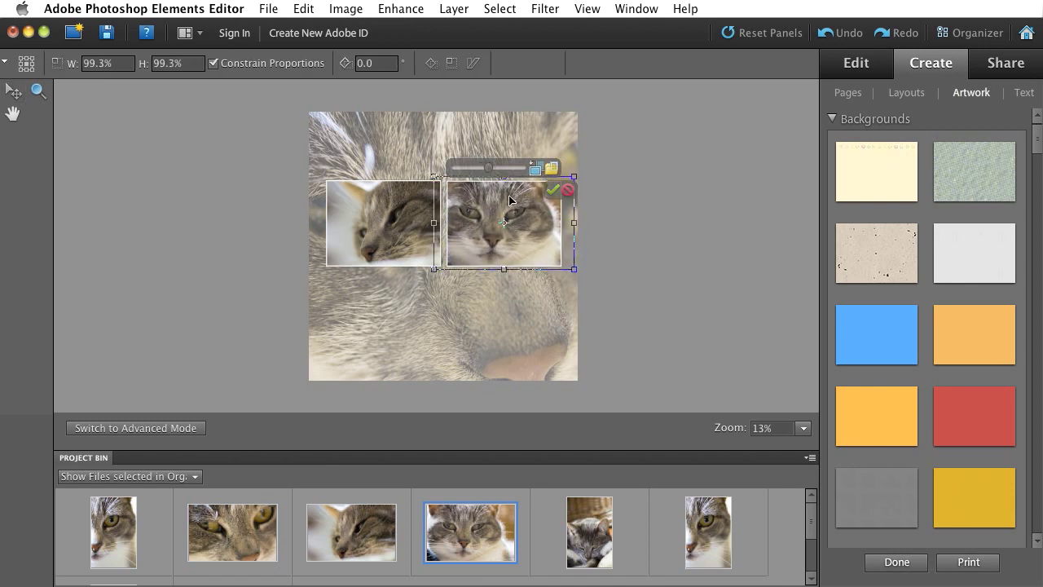
left_click_drag(519, 211, 523, 213)
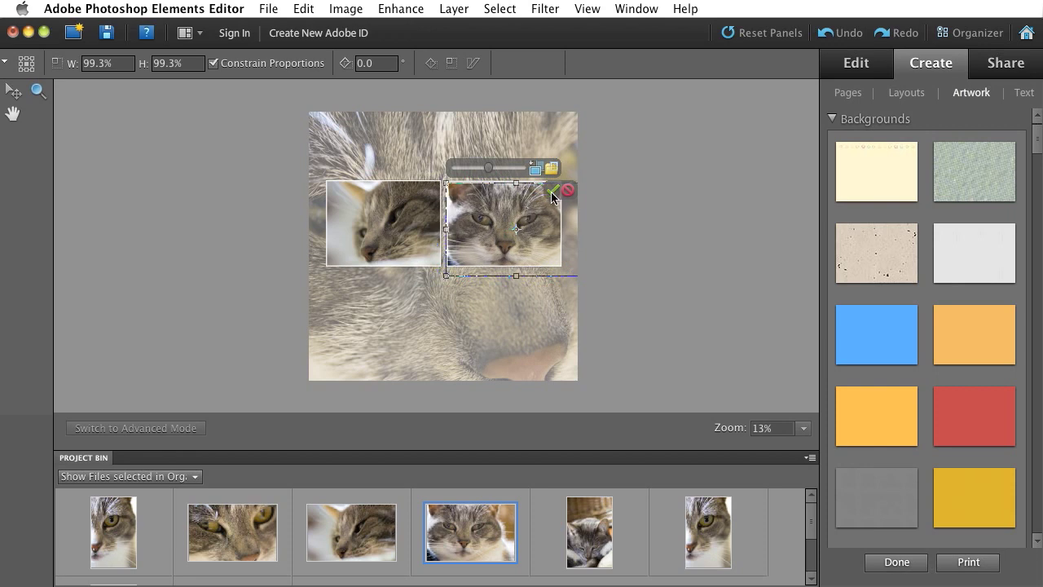
left_click(553, 192)
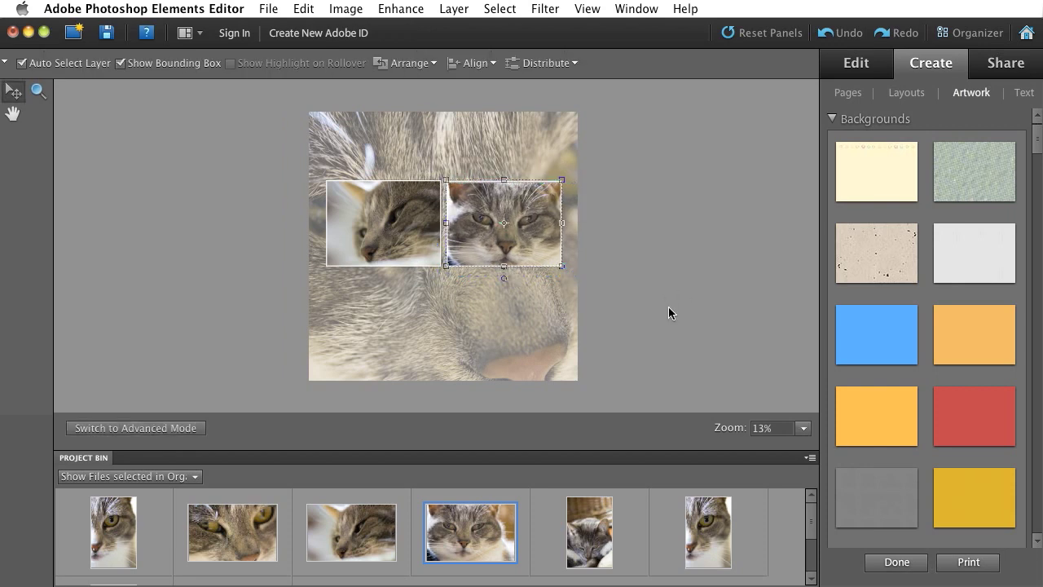
left_click(521, 326)
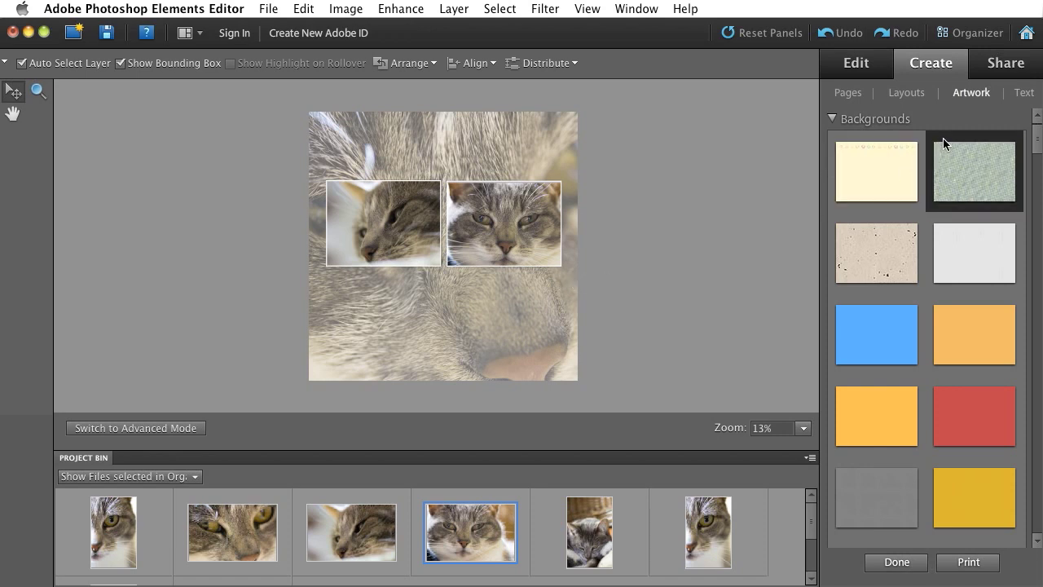
- Scroll the Artwork panel down to the Frames section
left_click(970, 95)
left_click_drag(1040, 141, 1024, 489)
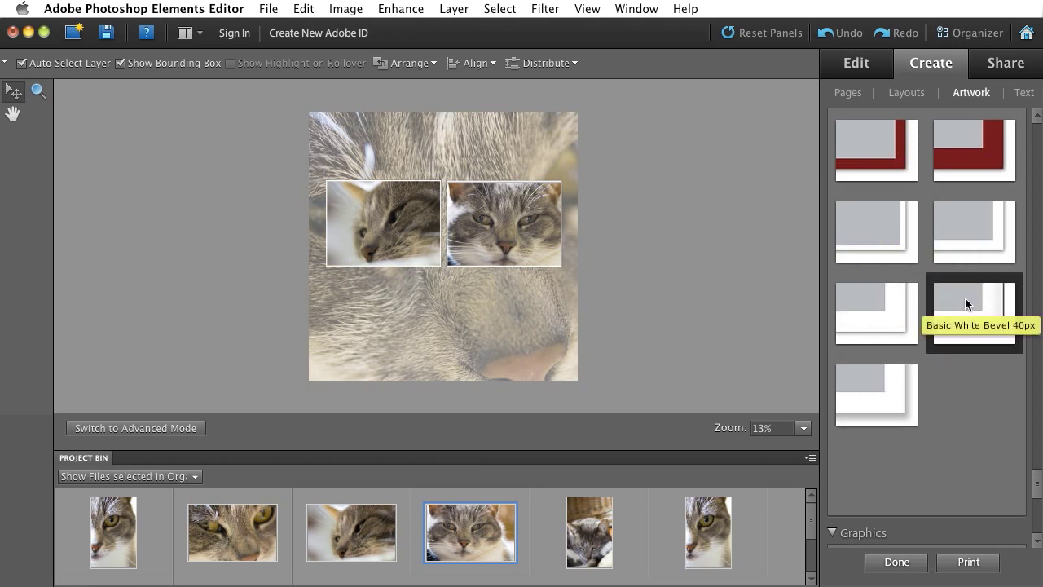
- Apply the Basic White Bevel 40px frame to both the left and right cat photos
left_click_drag(964, 300, 371, 227)
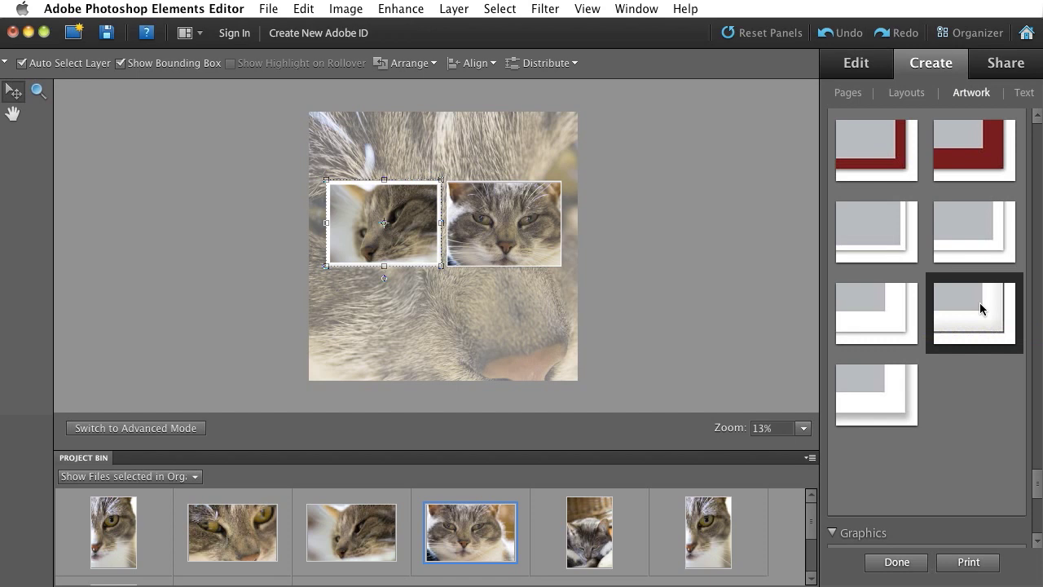
left_click_drag(981, 308, 485, 232)
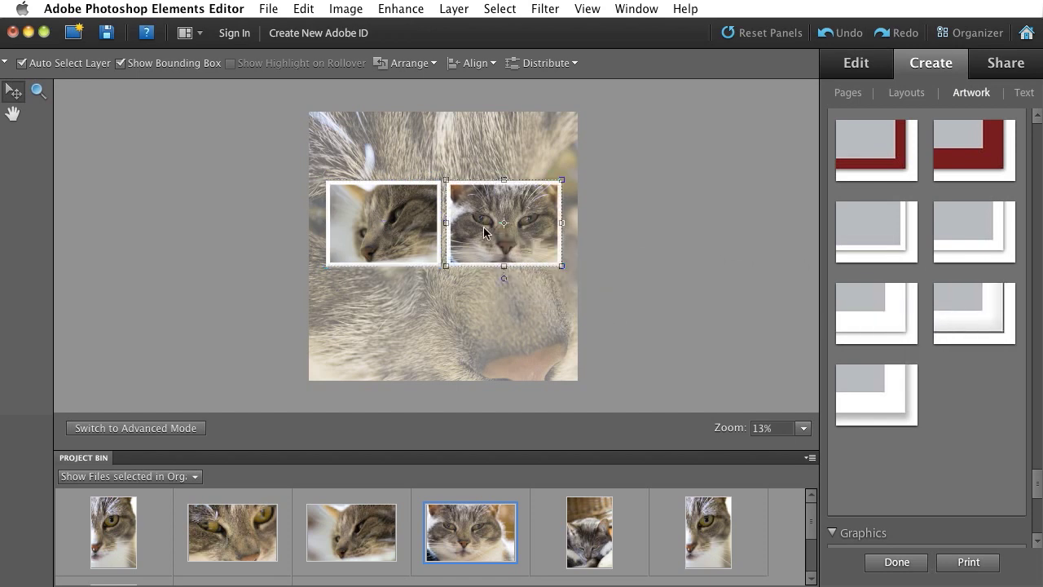
left_click(531, 300)
left_click(897, 562)
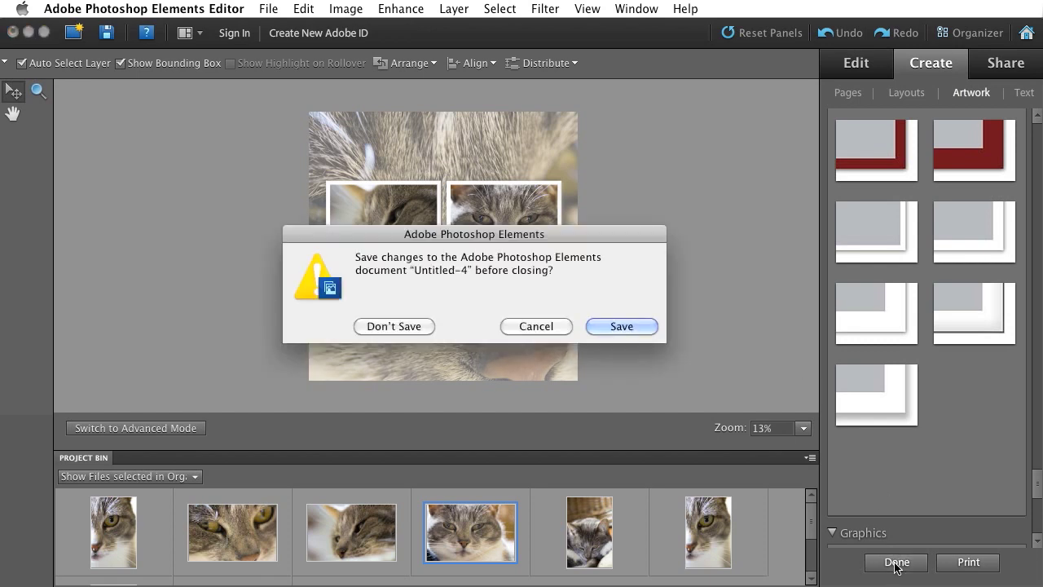
- Save the finished collage to the Desktop as crystal.psd and close the project
left_click(613, 327)
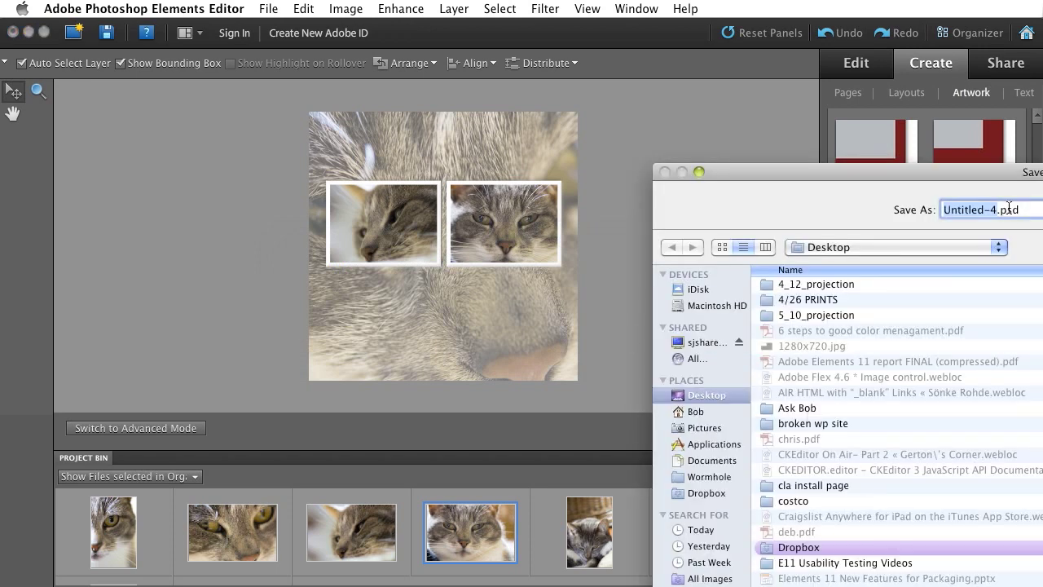
type("crystal")
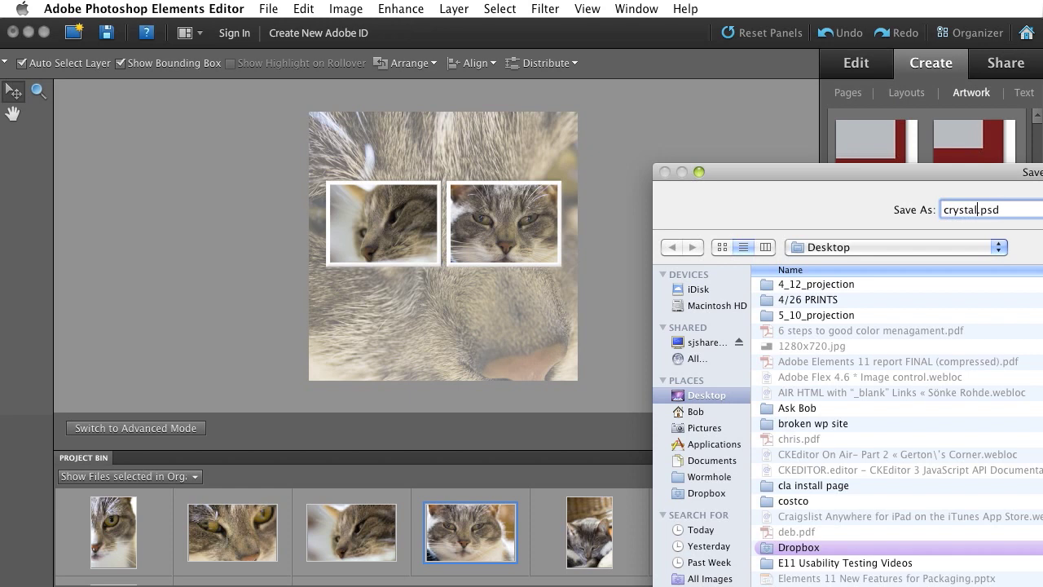
left_click_drag(945, 175, 405, 21)
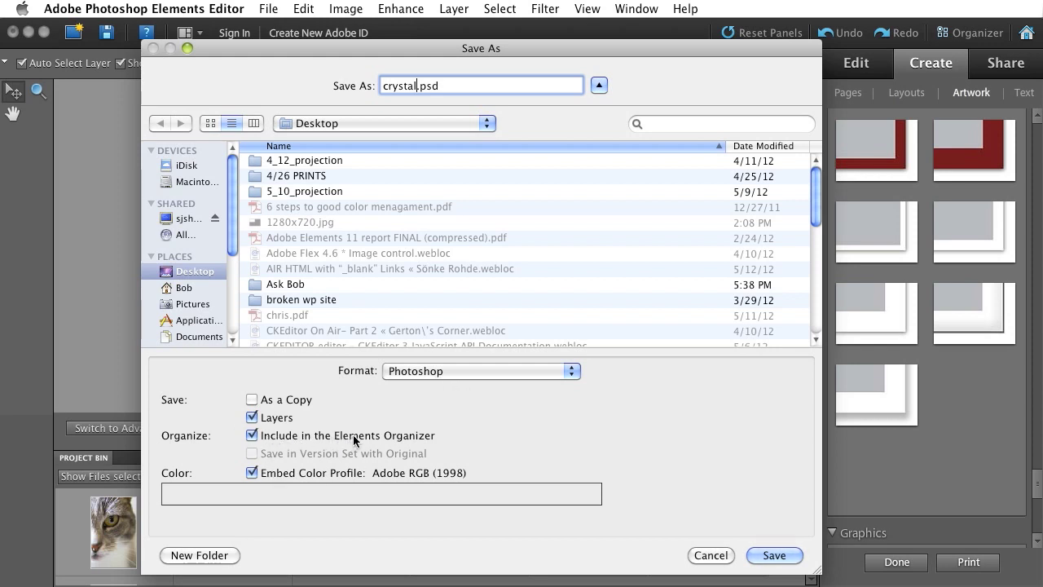
left_click(770, 555)
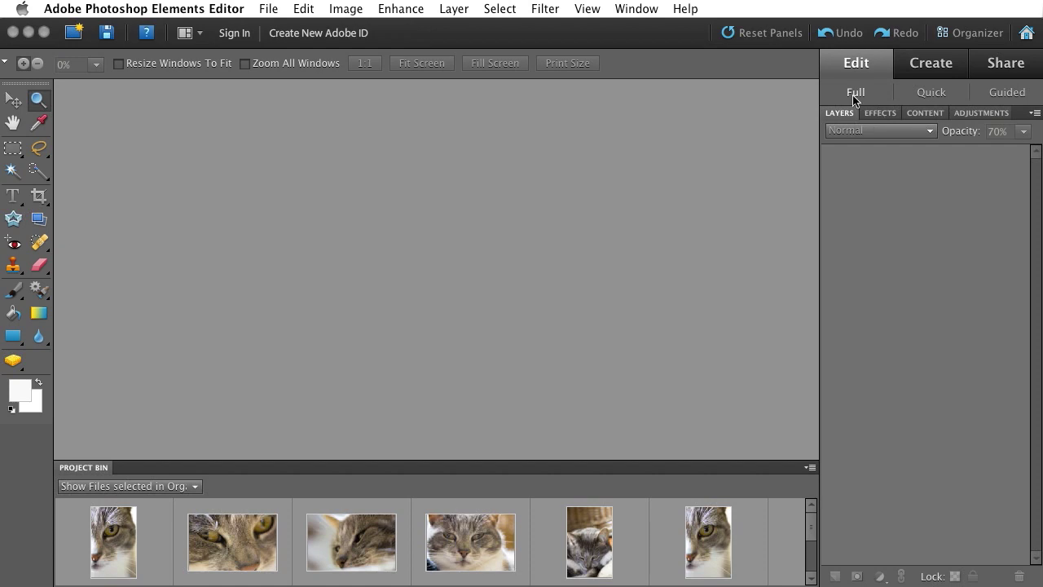
- In Organizer, show all media, view crystal.psd full size, then return to a slightly larger thumbnail grid
left_click(958, 34)
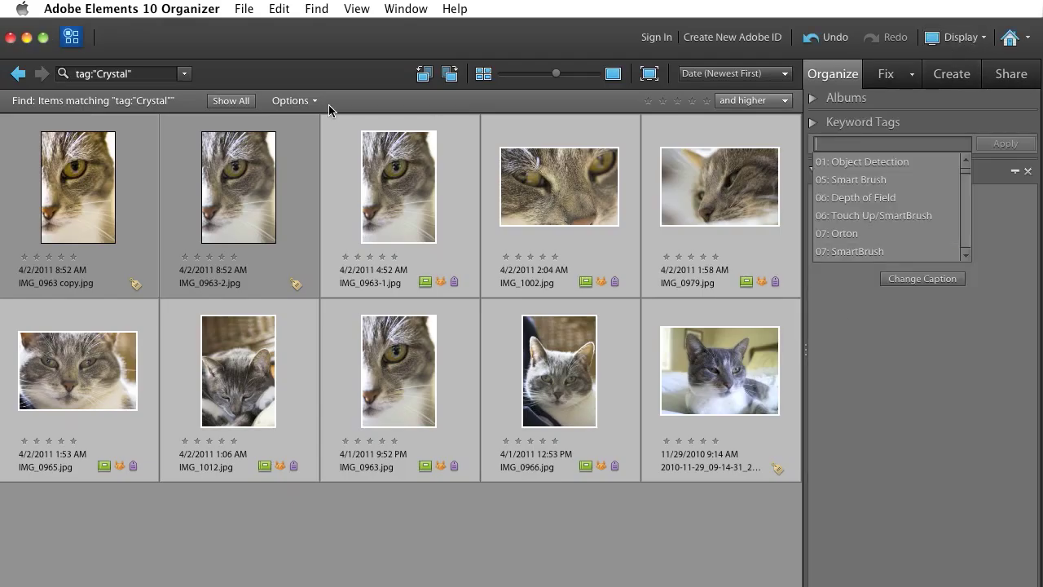
left_click(233, 100)
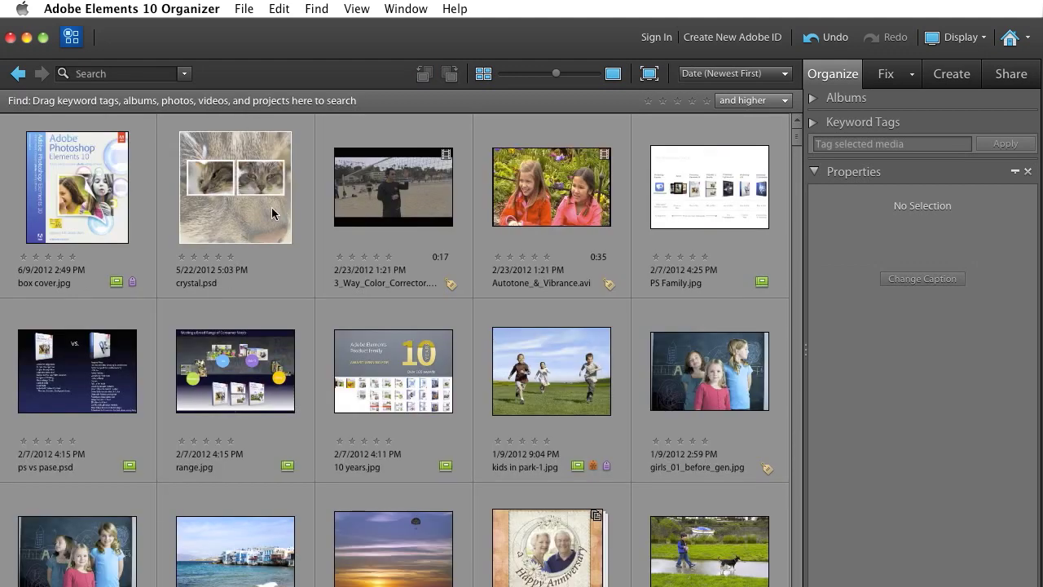
left_click(232, 236)
double_click(230, 236)
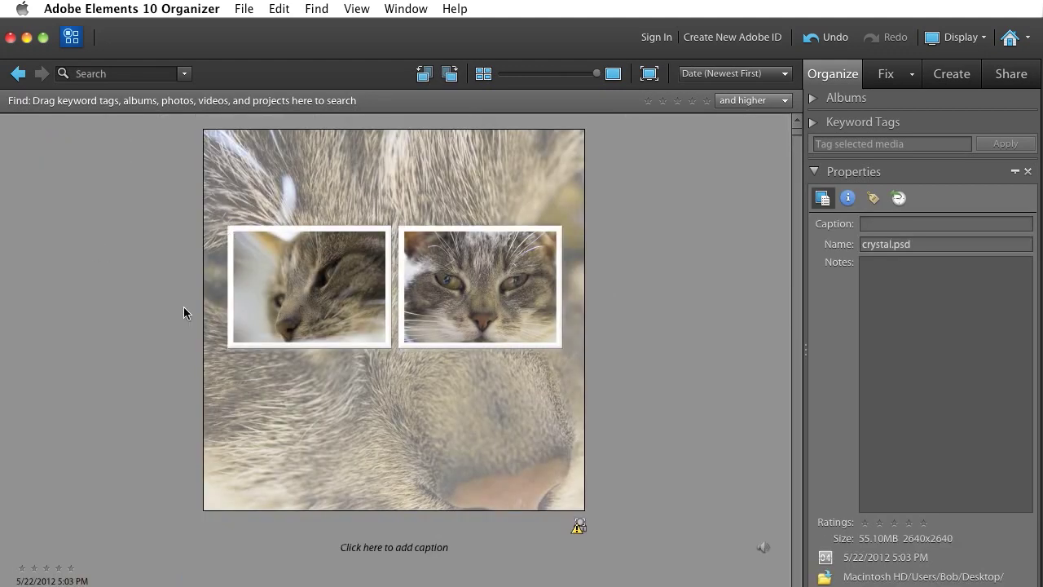
double_click(392, 443)
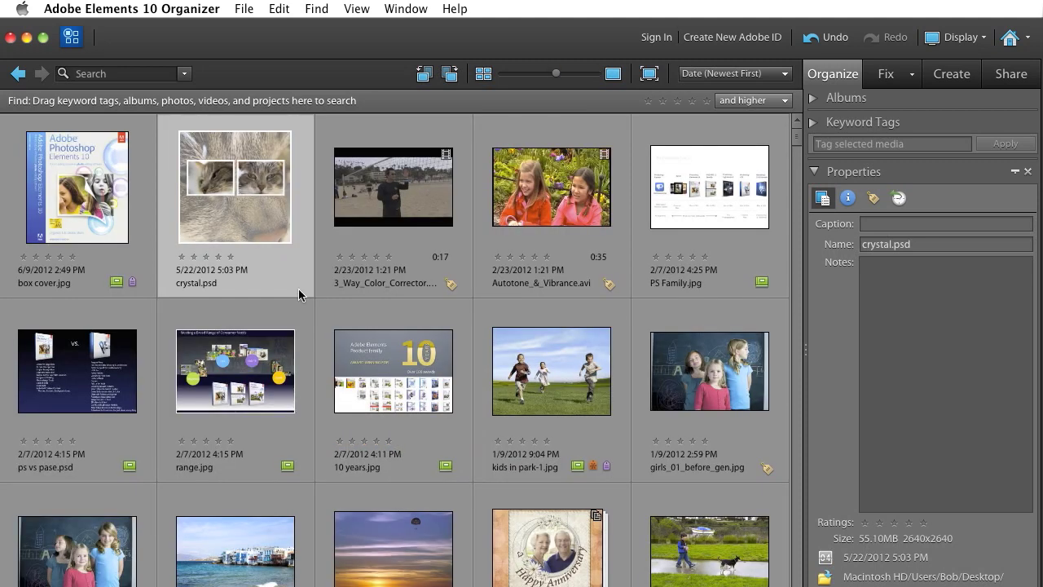
left_click_drag(557, 75, 576, 74)
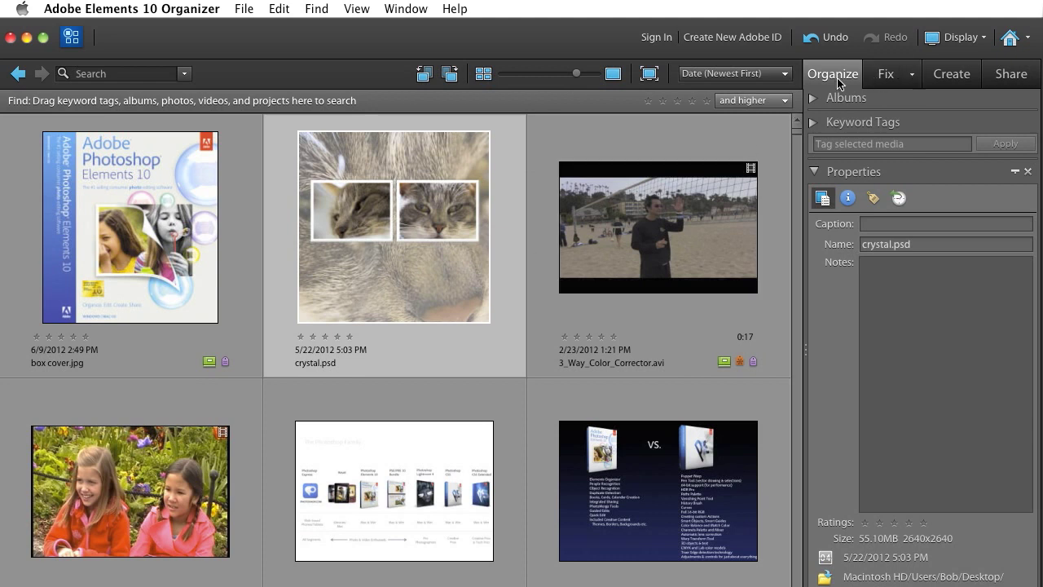
- Start Share to Facebook for crystal.psd, centre the dialog, and grant Organizer upload permission
left_click(1013, 77)
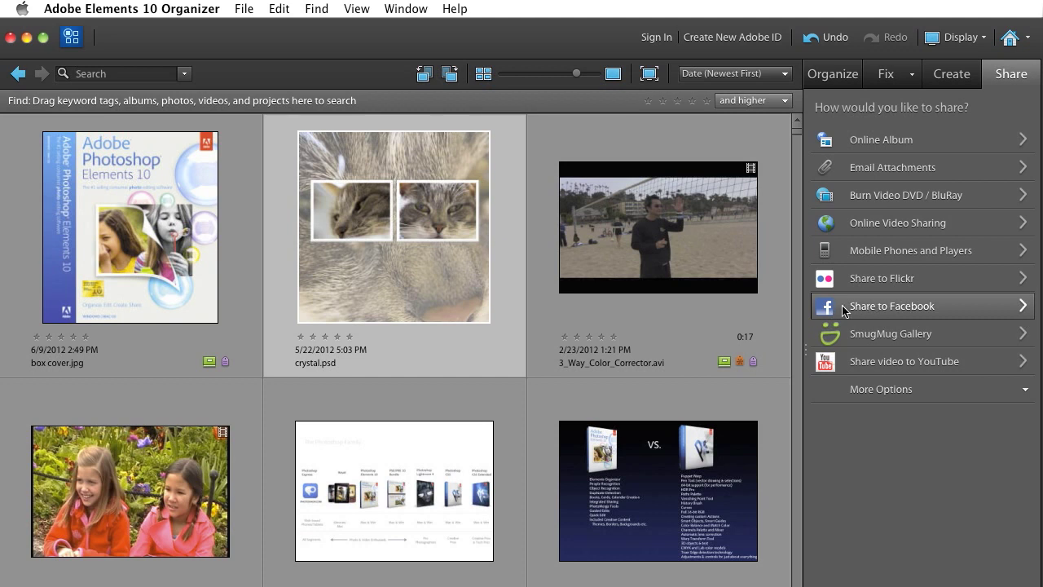
left_click(894, 309)
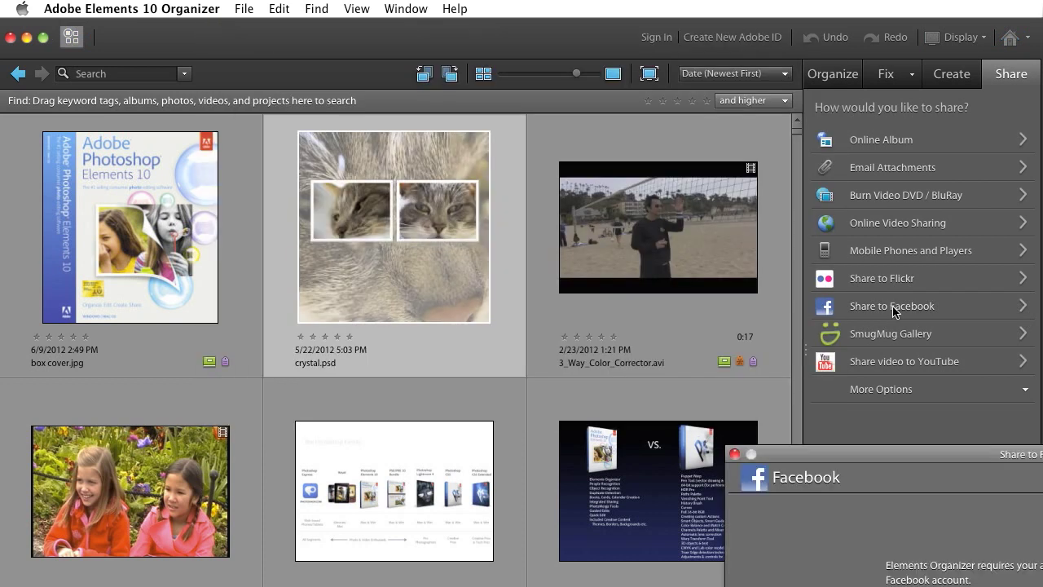
left_click_drag(907, 452, 338, 132)
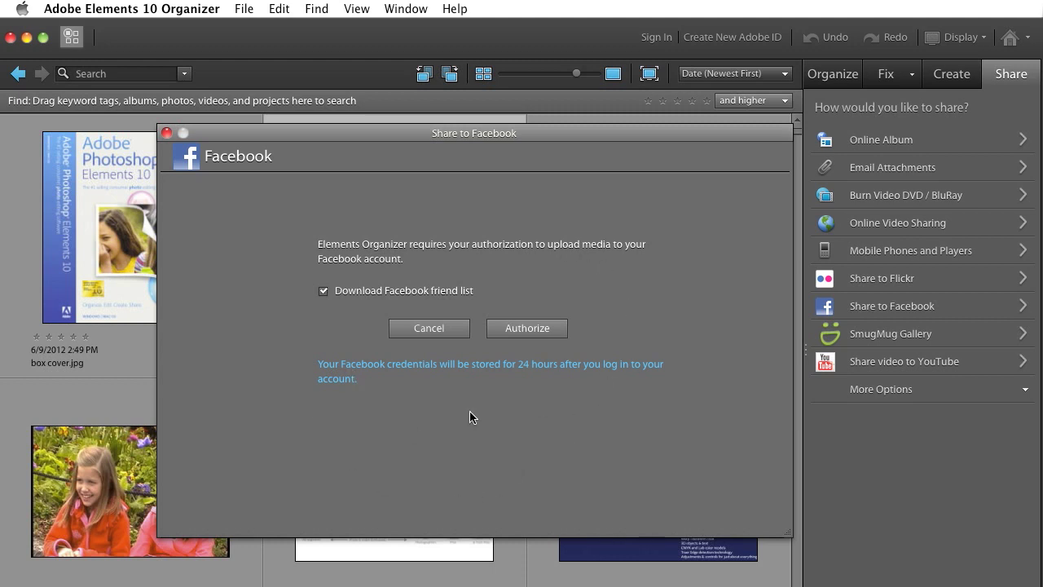
left_click(528, 328)
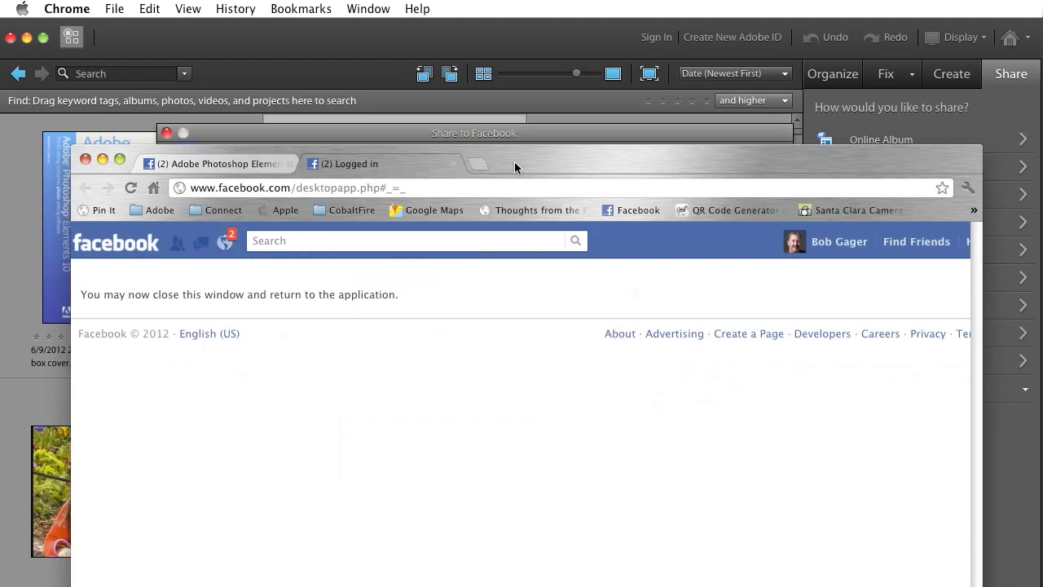
- Move and shrink the Facebook confirmation browser window, then close it
left_click_drag(517, 165, 536, 5)
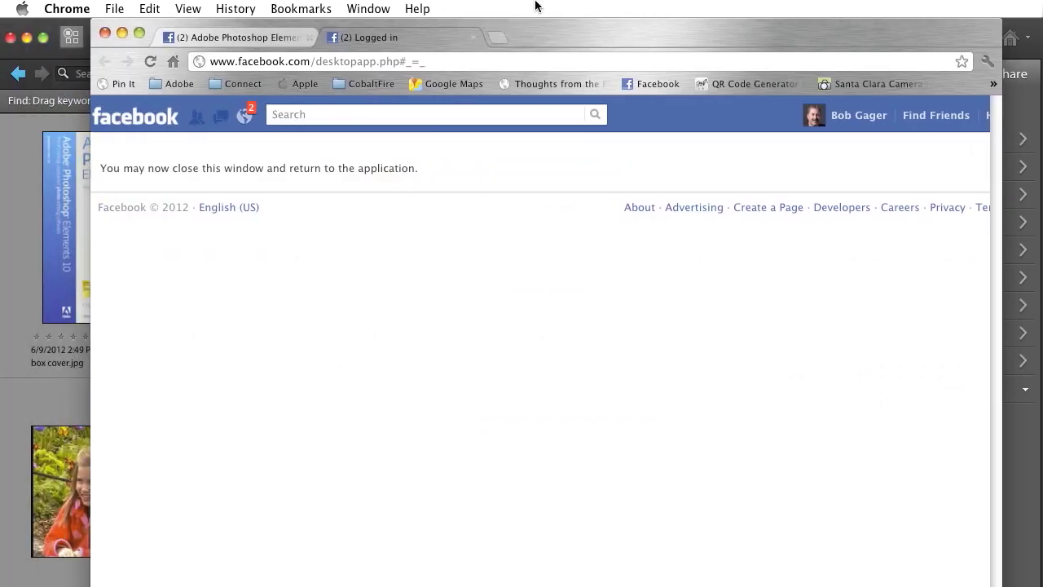
left_click_drag(999, 580, 832, 541)
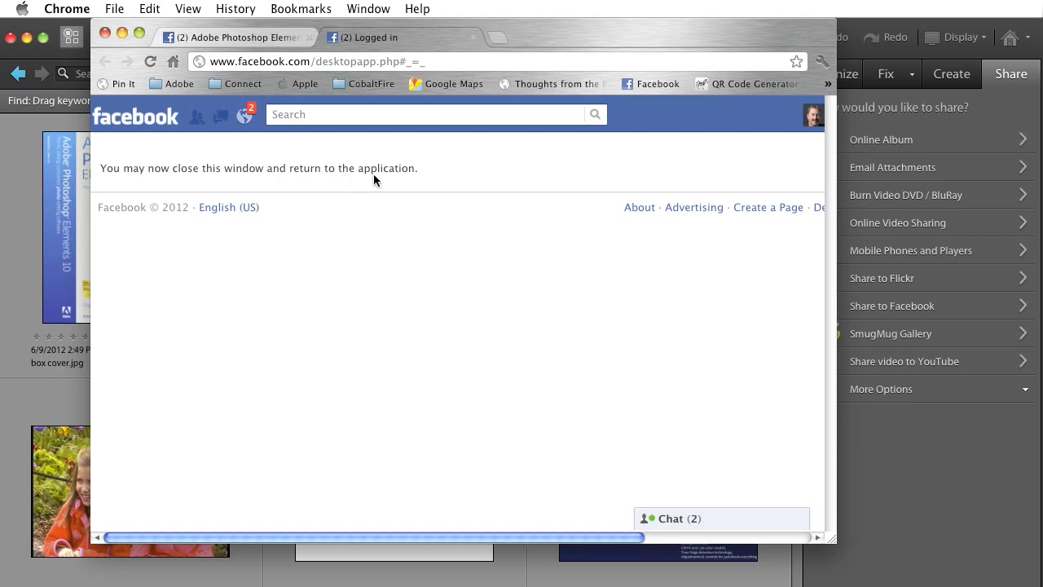
left_click_drag(546, 34, 564, 59)
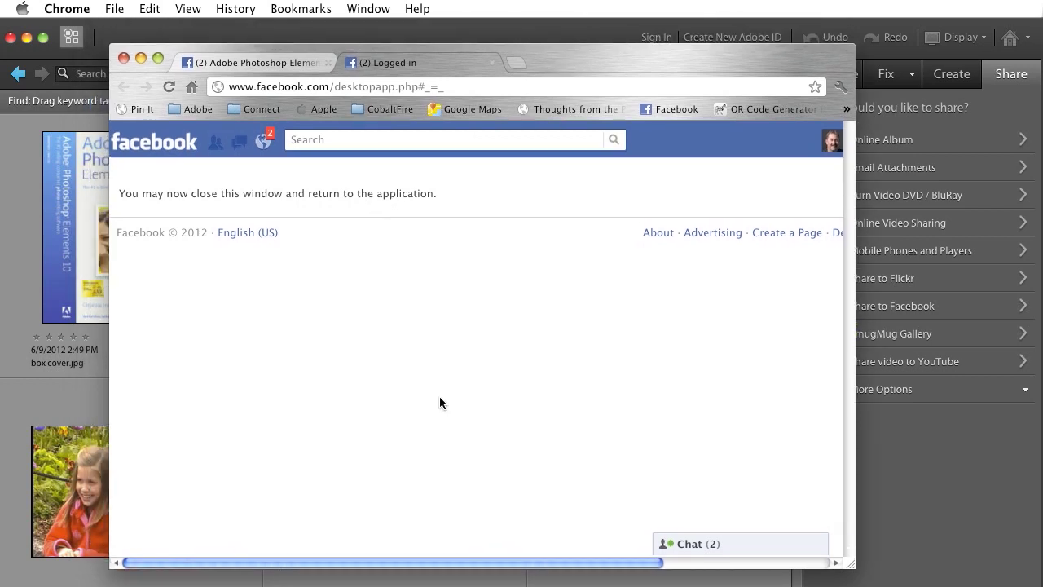
left_click(124, 58)
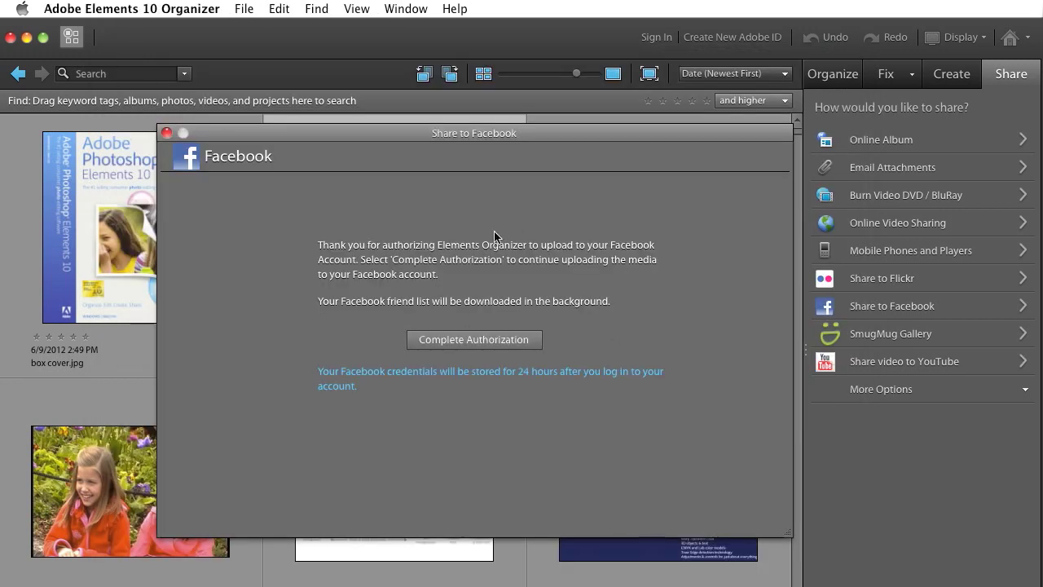
- Complete the Facebook authorization and browse the existing-album list without choosing an album
left_click(459, 340)
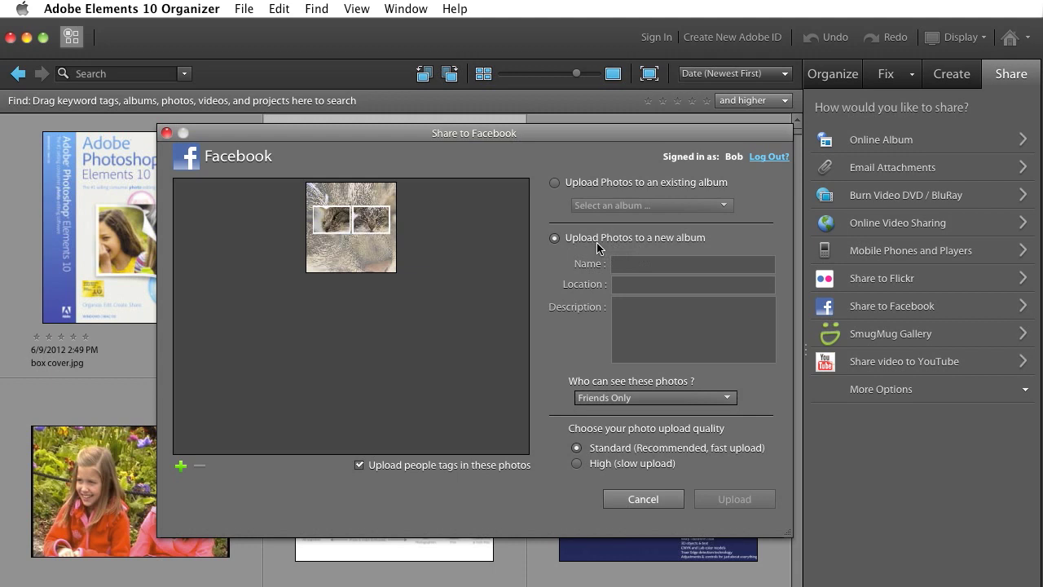
left_click(557, 183)
left_click(631, 207)
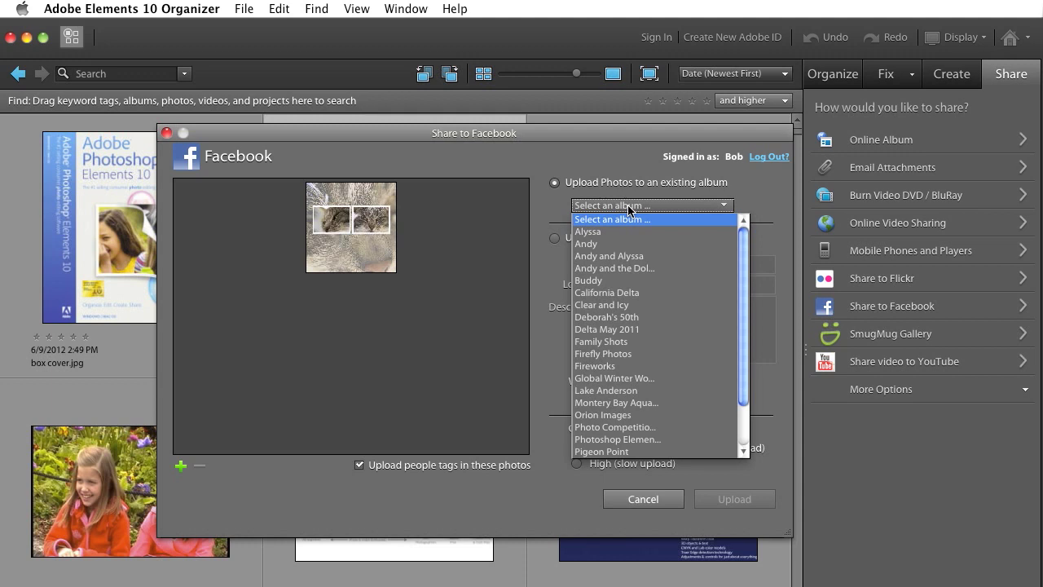
scroll(744, 297, "down", 1)
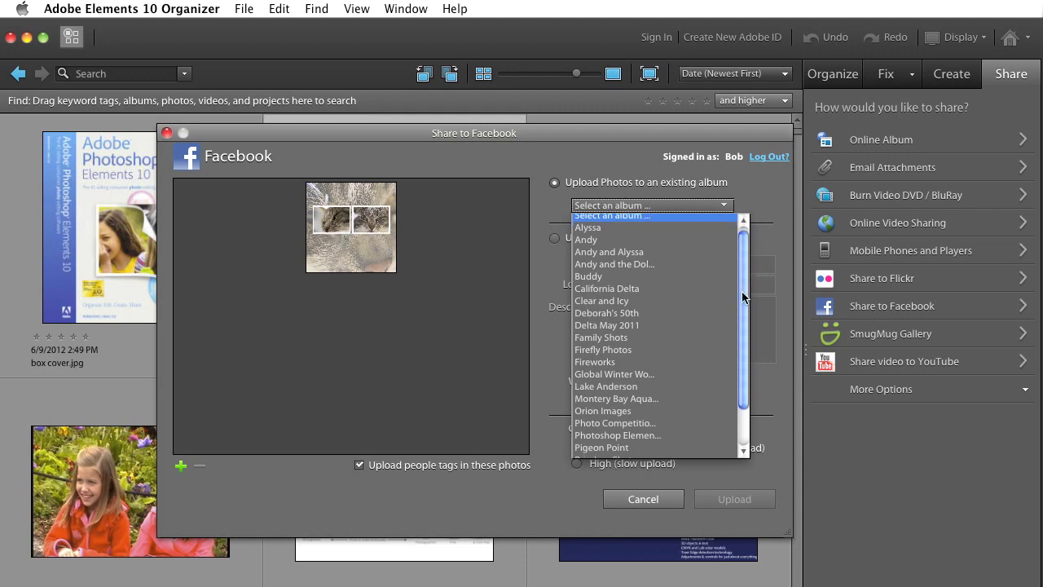
left_click_drag(743, 291, 744, 262)
left_click(762, 197)
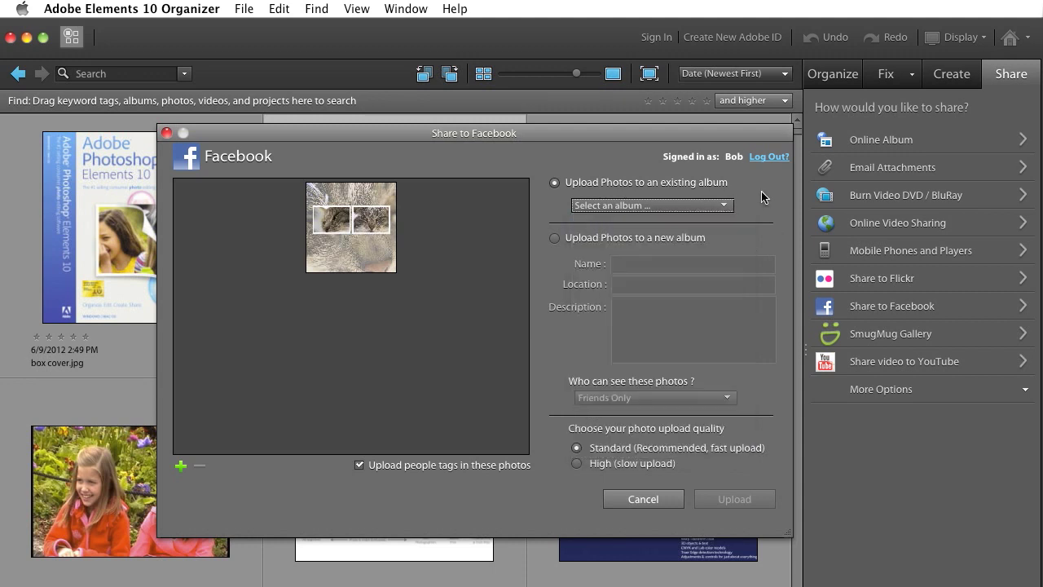
- Upload the collage to a new Facebook album named 'Crystal' visible to Everyone, then visit Facebook
left_click(554, 237)
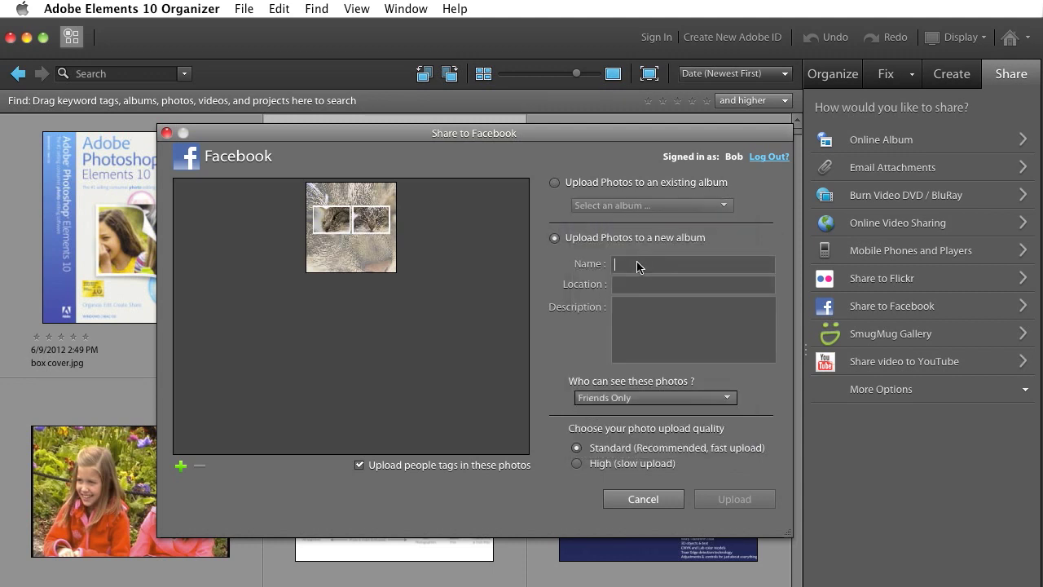
type("Crystal")
left_click(635, 399)
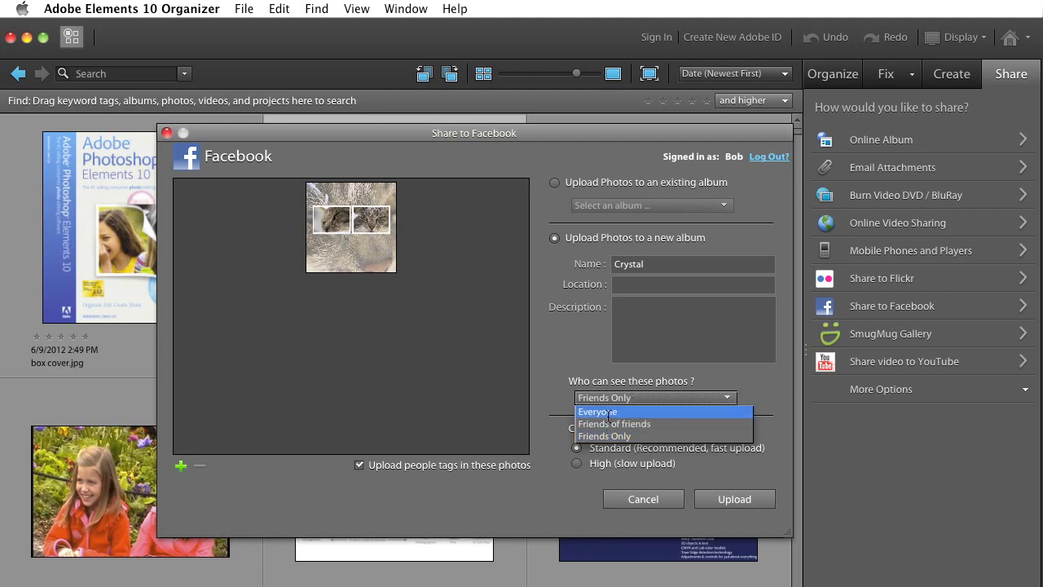
left_click(609, 413)
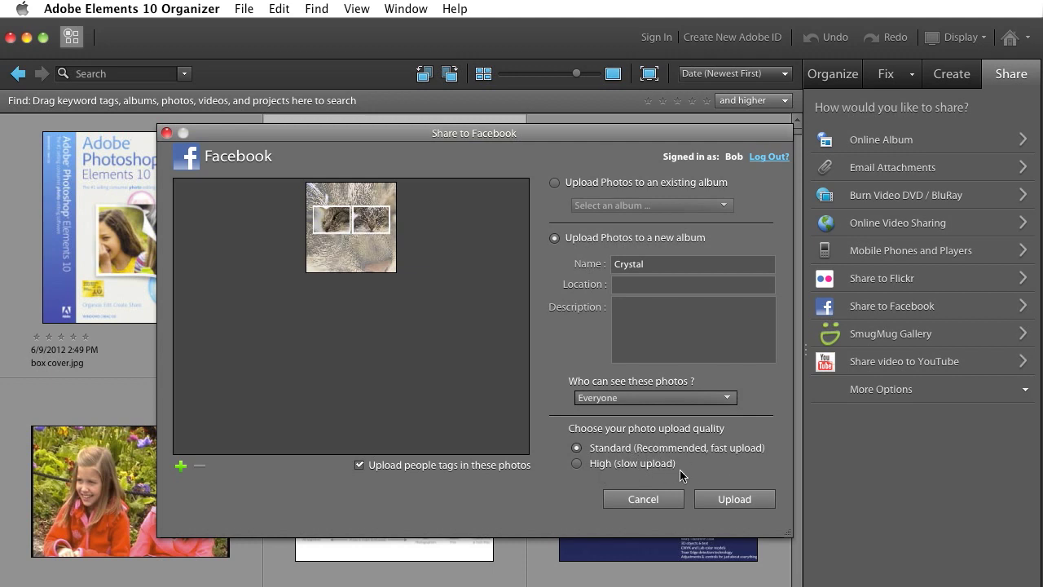
left_click(737, 501)
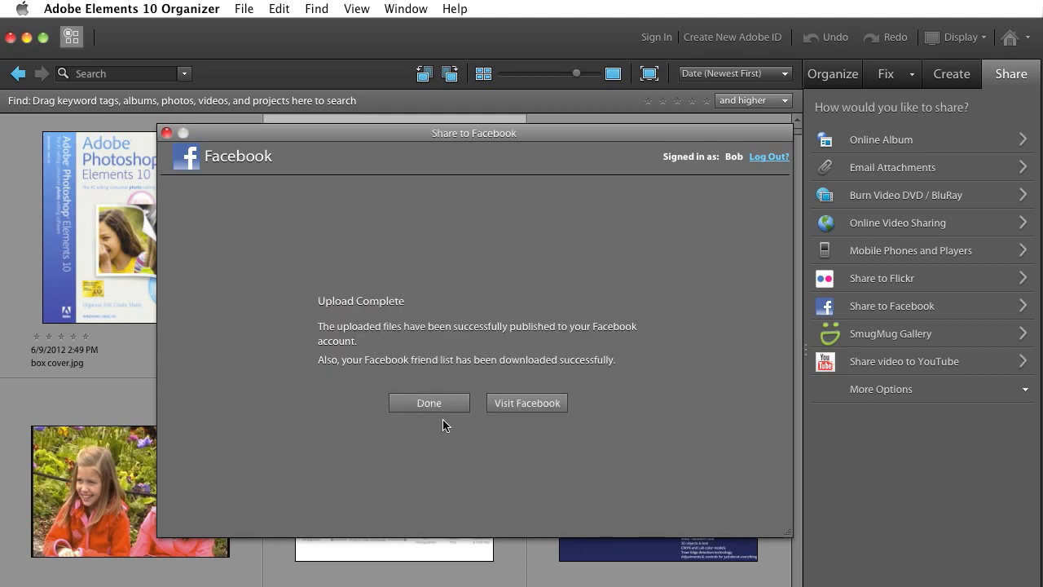
left_click(530, 404)
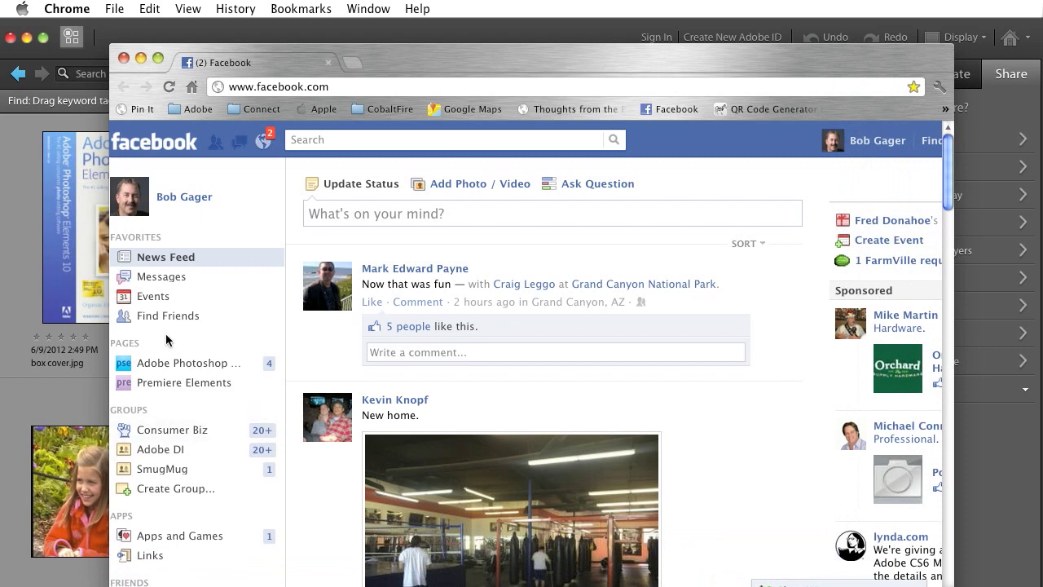
- Check the collage post on the Facebook profile timeline, then close Chrome
left_click(869, 143)
scroll(644, 281, "down", 2)
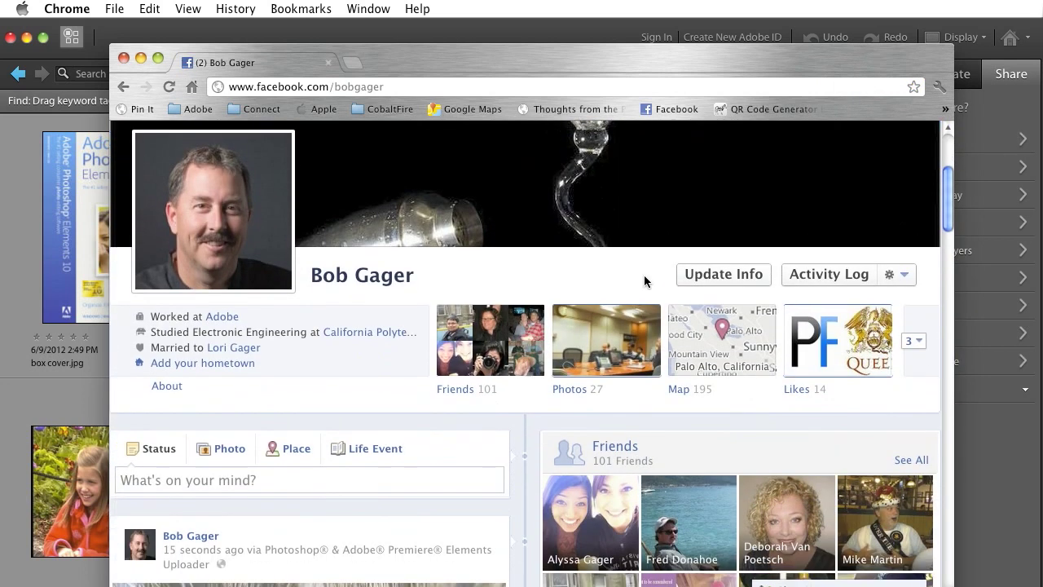
scroll(644, 282, "down", 10)
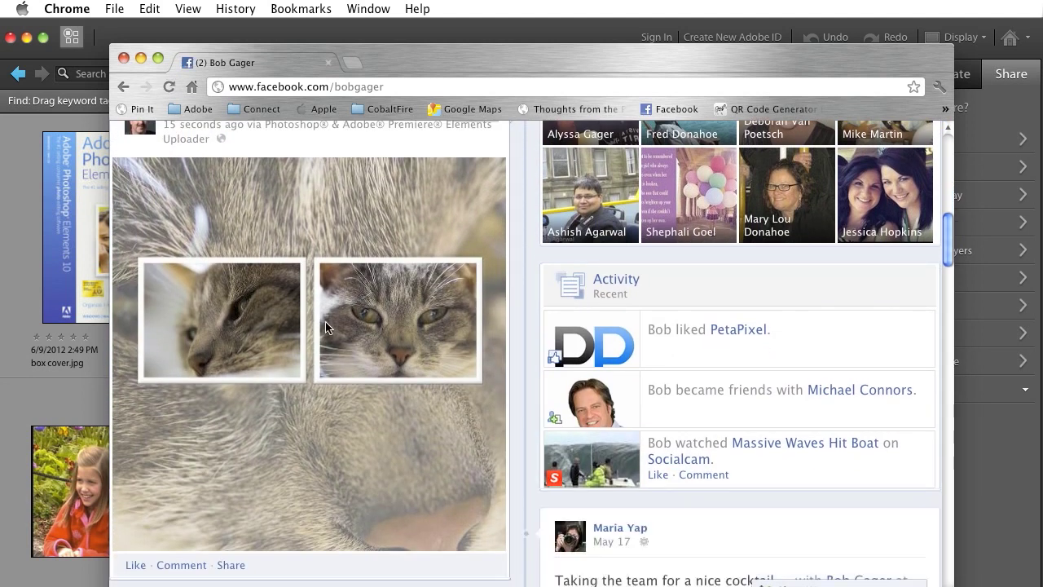
left_click(123, 60)
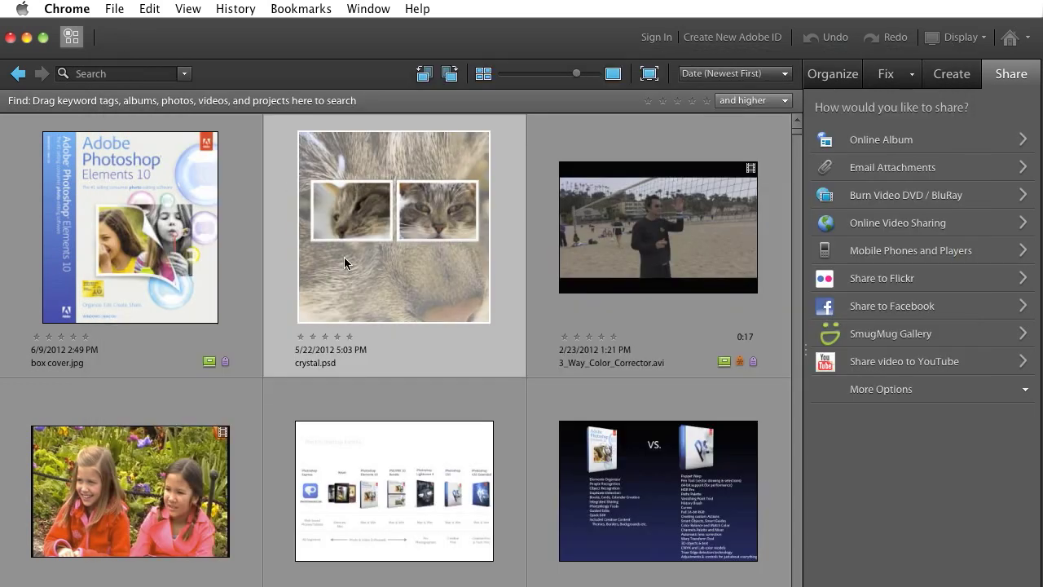